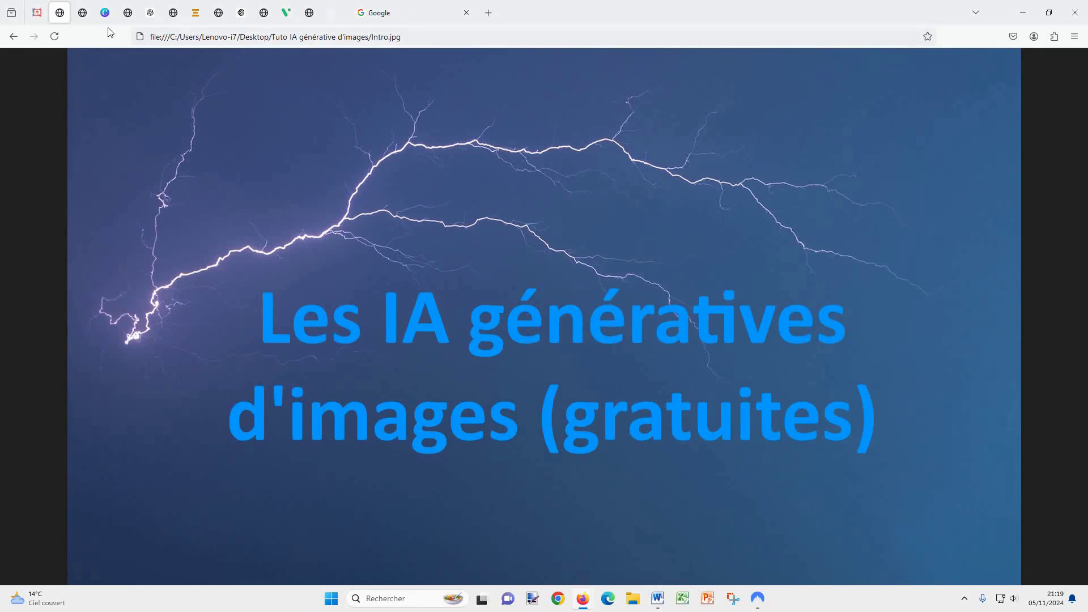
# Step: Switch to Canva and create a new blank poster design, Affiche (Portrait - 42 x 59,4 cm)
pyautogui.click(82, 12)
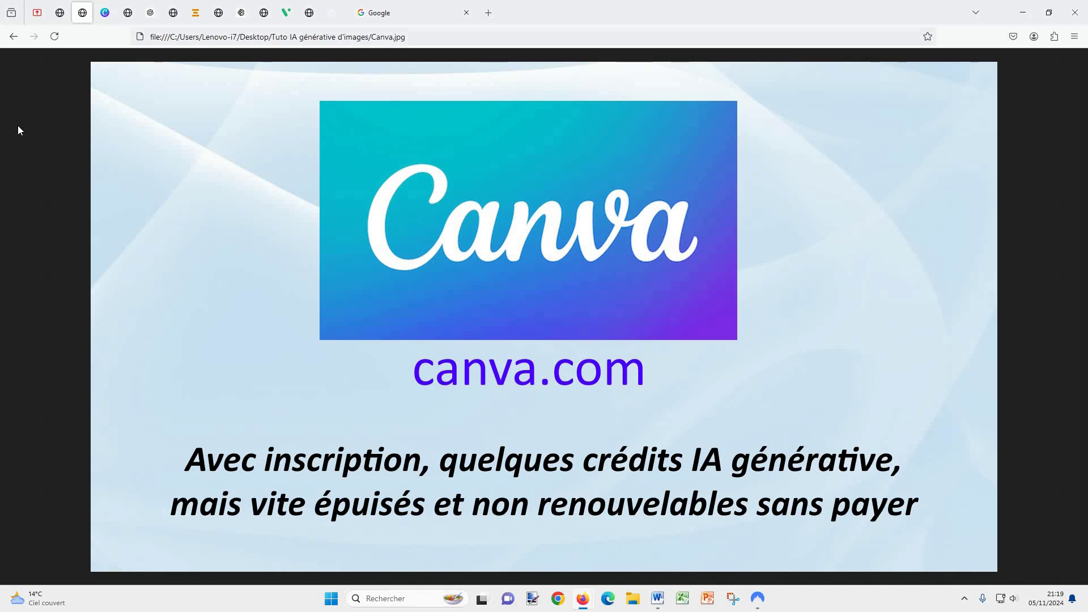
pyautogui.click(105, 13)
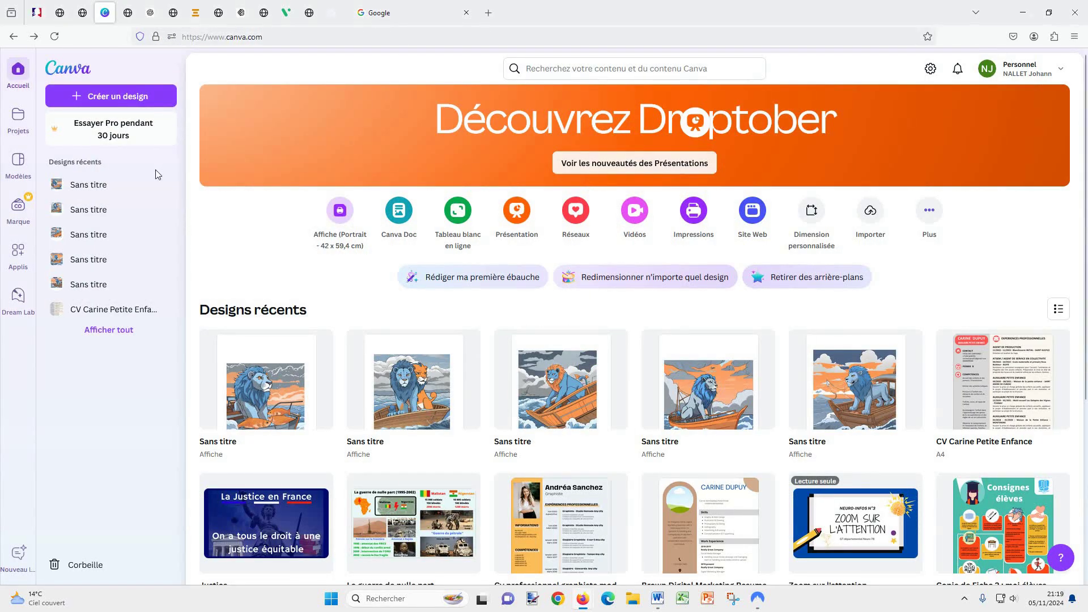
pyautogui.click(141, 102)
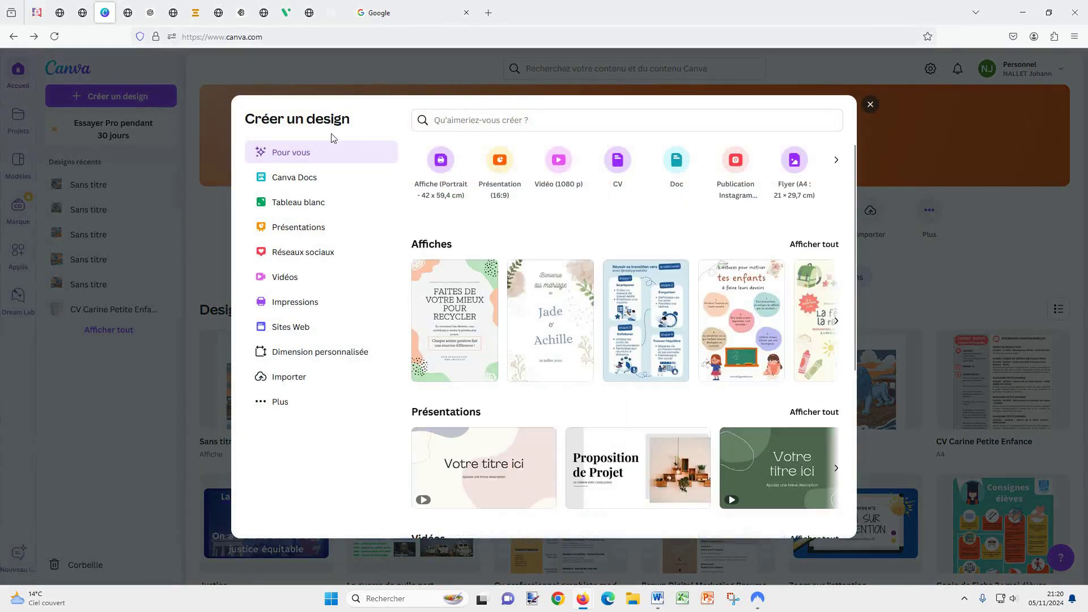
pyautogui.click(442, 170)
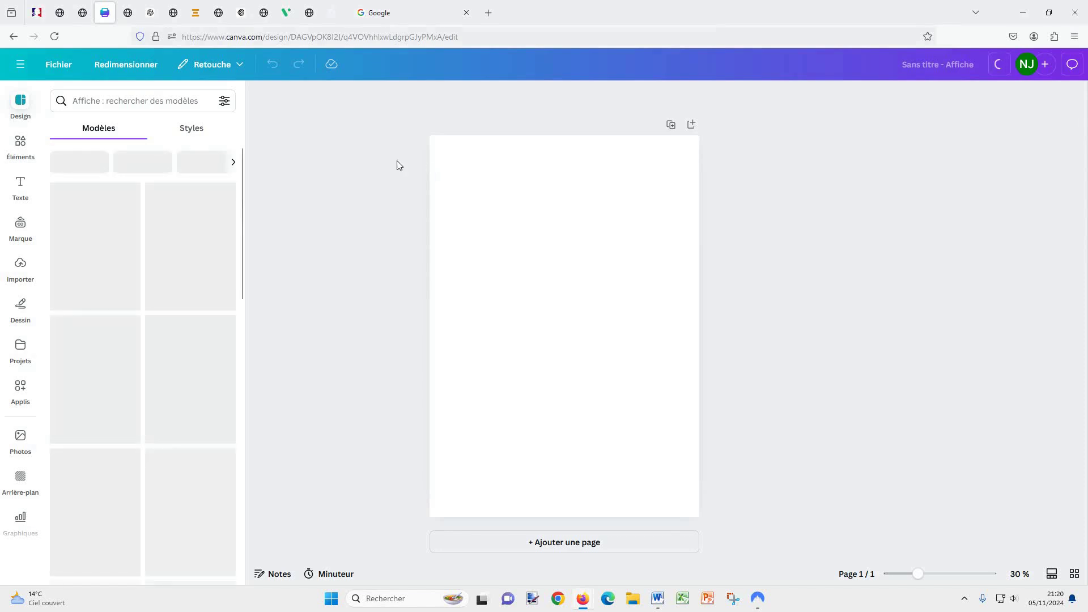
# Step: Open the Média magique generator, look at its illustration and video modes, and return to image generation
pyautogui.scroll(-2, 29, 148)
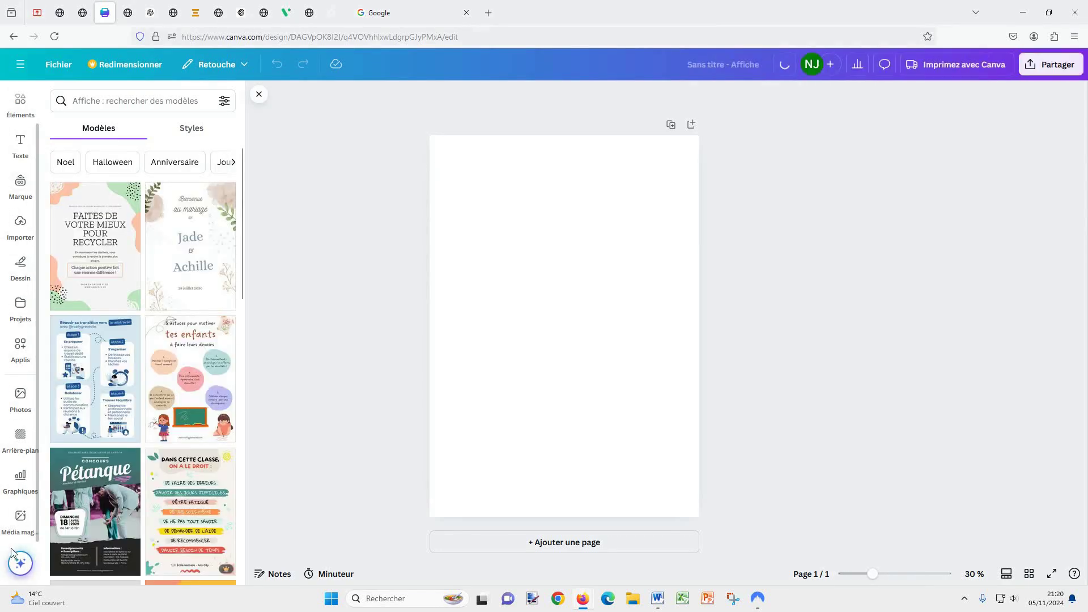
pyautogui.click(21, 517)
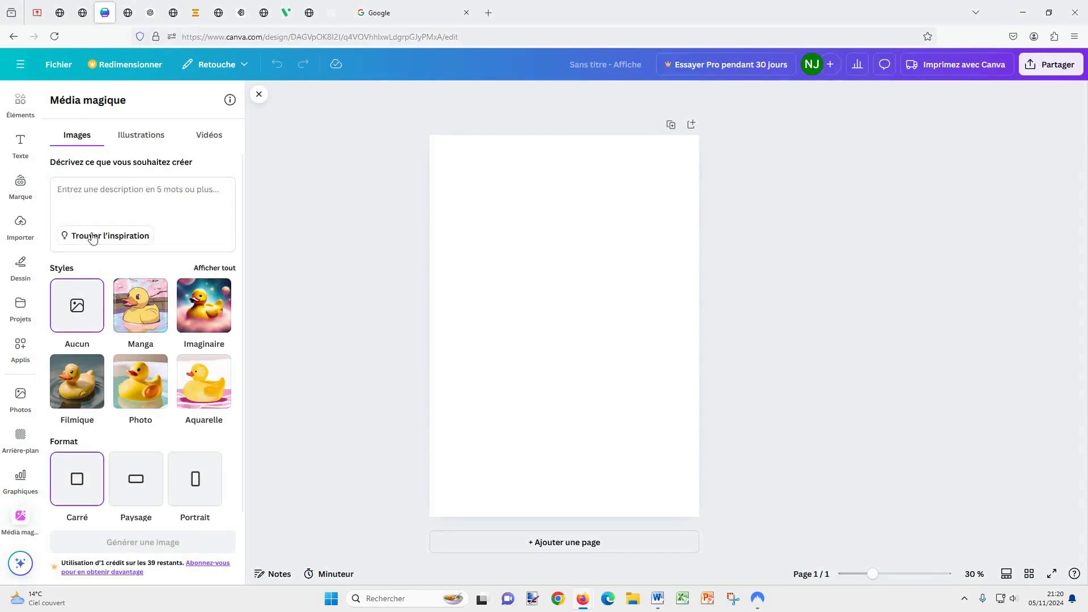
pyautogui.click(143, 142)
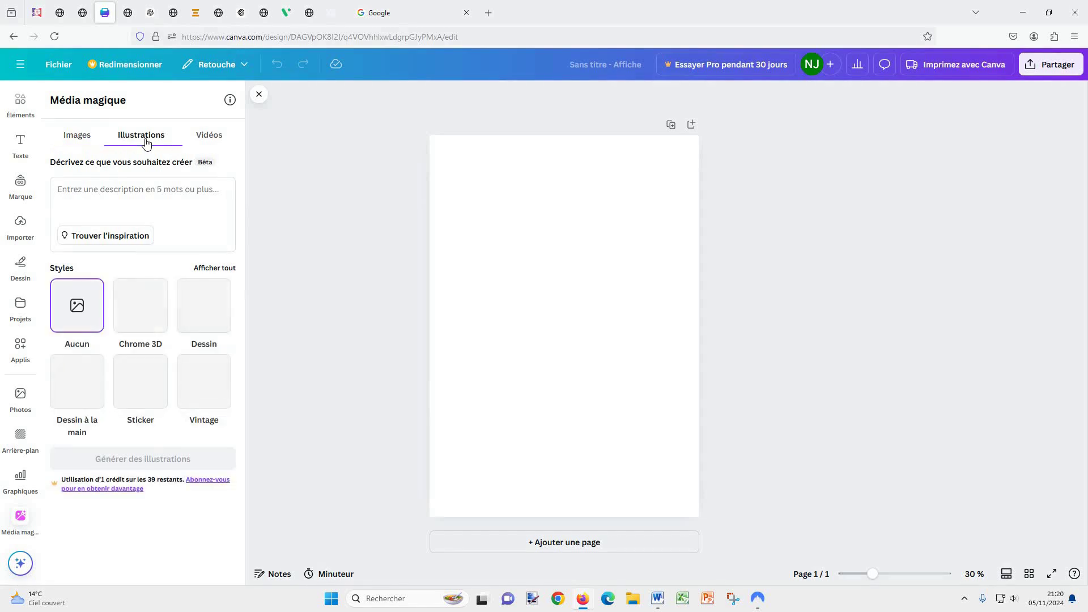
pyautogui.click(217, 142)
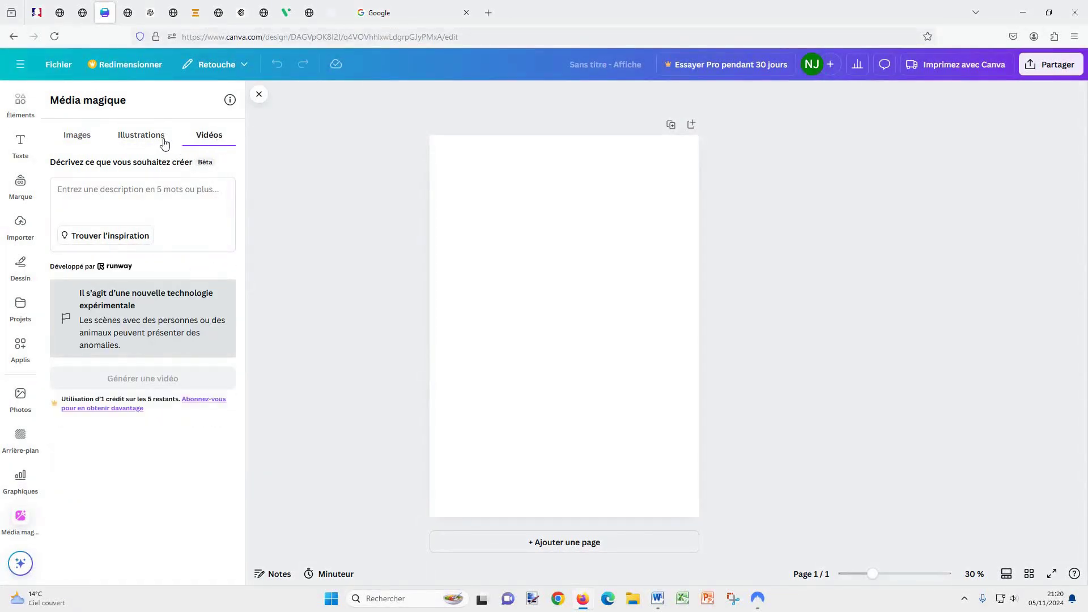
pyautogui.click(80, 140)
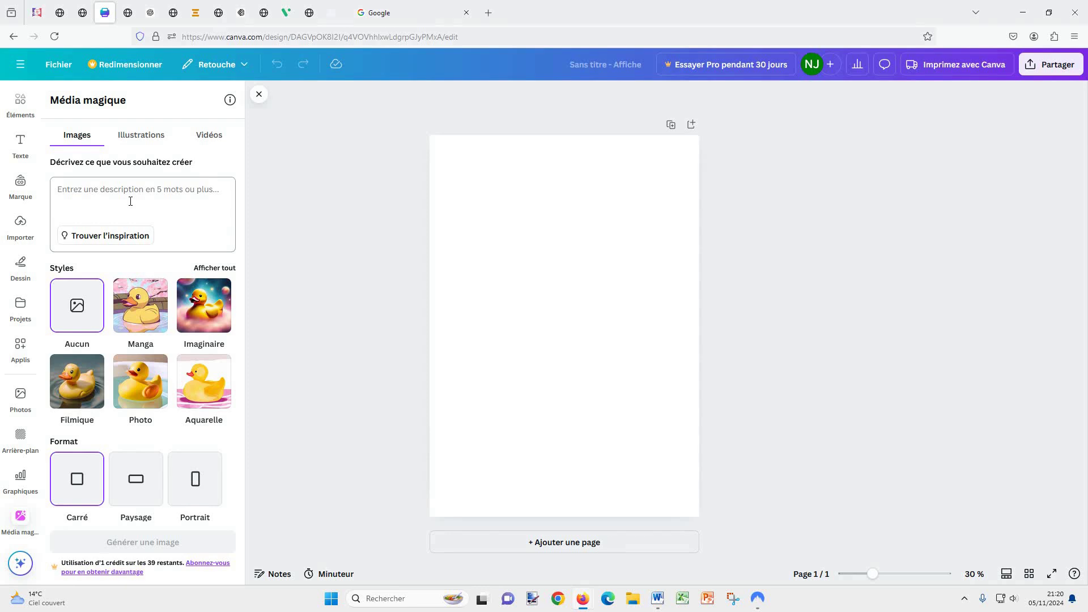
# Step: Generate a Manga-style image from a French prompt: blue lion on a boat, stormy grey sky behind, orange fish in the sea, "En style manga"
pyautogui.click(130, 201)
pyautogui.write('Un lion bleu sur un bateau. En arrière-plan, le ciel est orageux et gris. Dans la mer on aperçoit des poissons orange. En style manga.')
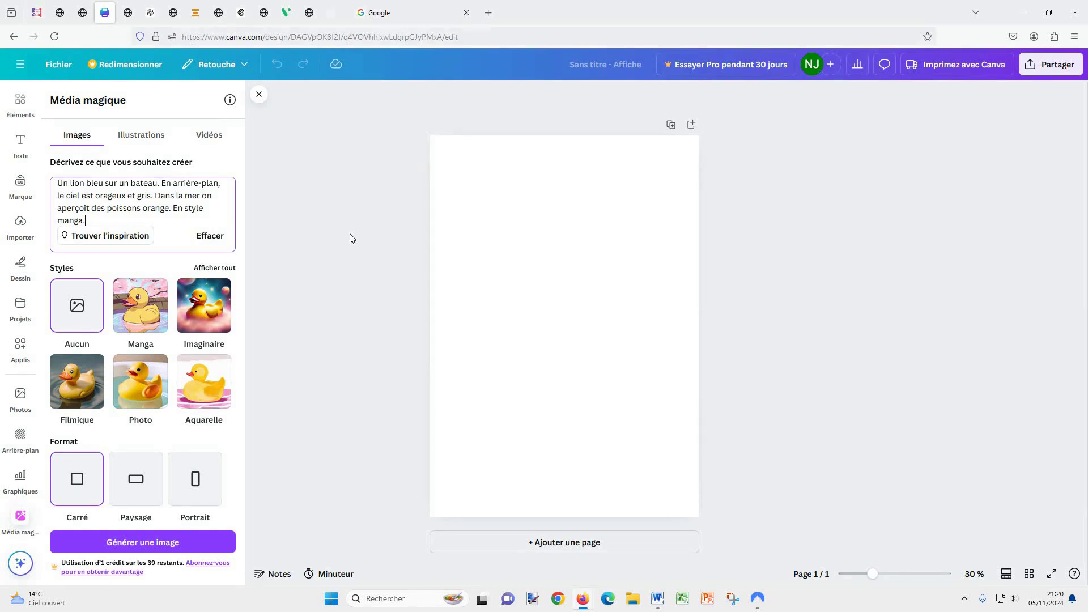
pyautogui.click(131, 306)
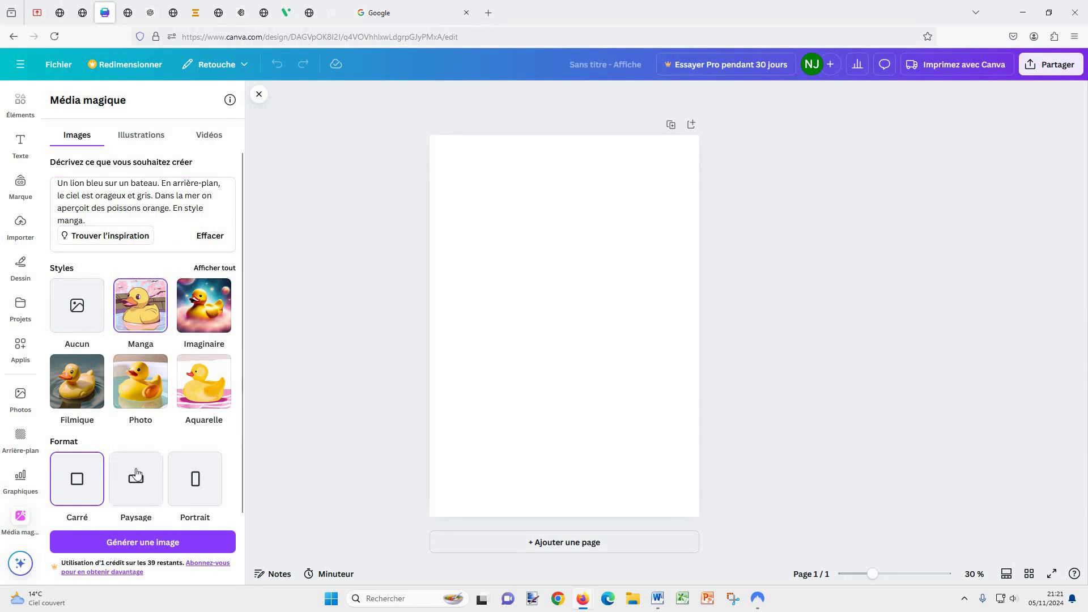
pyautogui.click(157, 544)
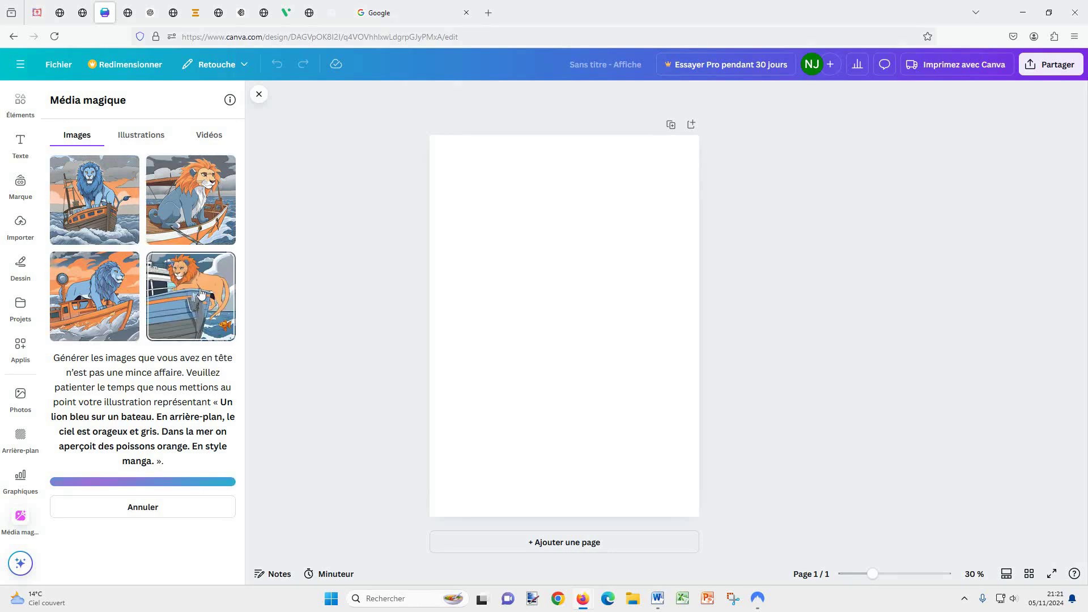
# Step: Place the generated image with the lion on the blue boat and the orange fish on the page, enlarged in its upper half
pyautogui.click(201, 293)
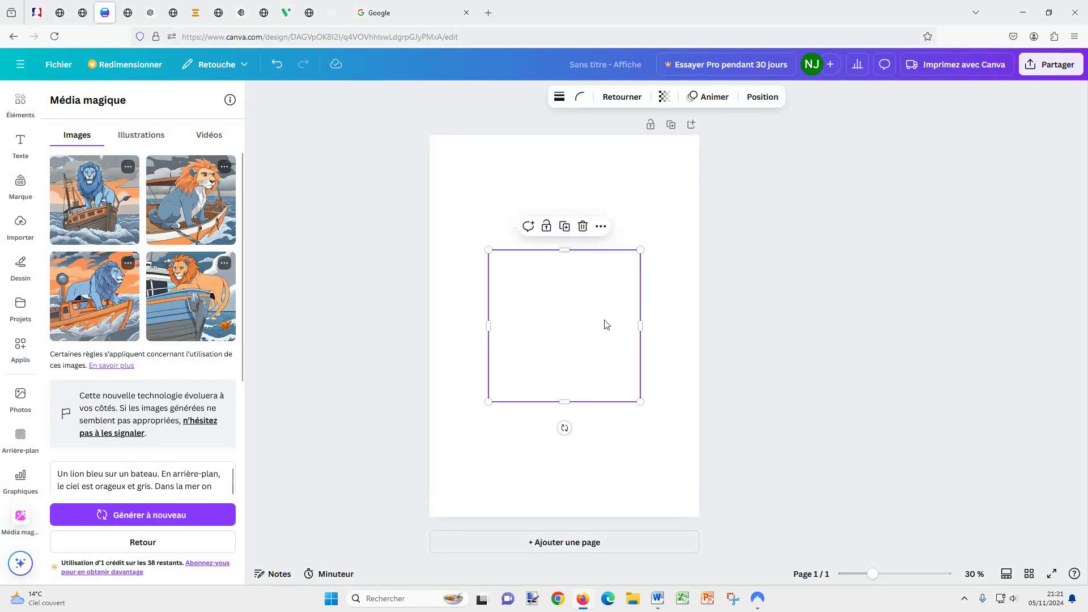
pyautogui.moveTo(592, 328); pyautogui.dragTo(566, 275)
pyautogui.moveTo(615, 348)
pyautogui.mouseDown()
pyautogui.moveTo(663, 395)
pyautogui.moveTo(614, 334)
pyautogui.mouseUp()
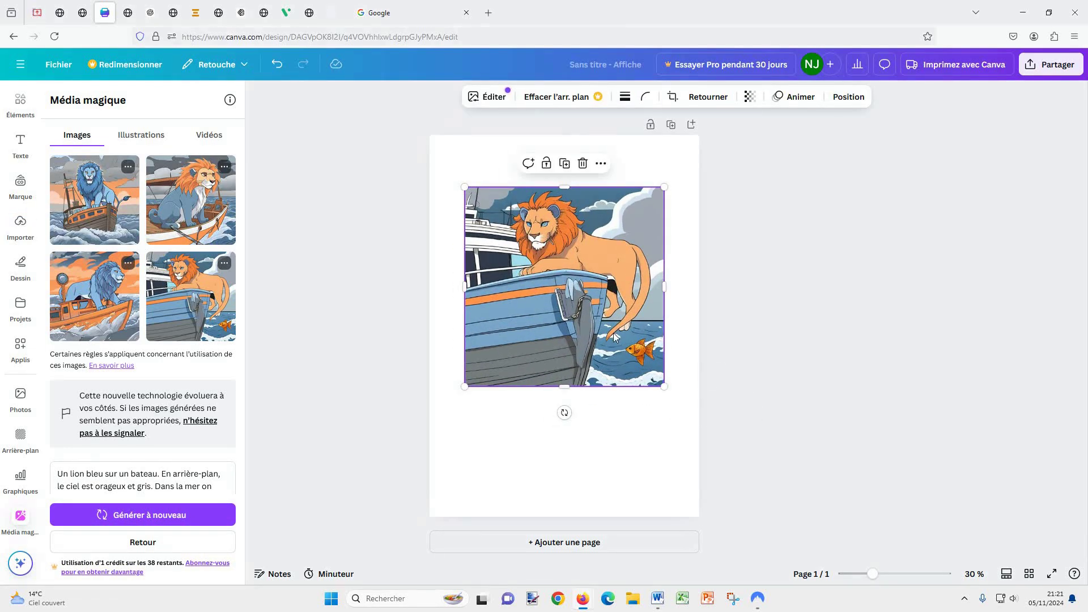
# Step: Switch to ChatGPT and log in with the existing Google account, declining the page translation offer
pyautogui.click(127, 13)
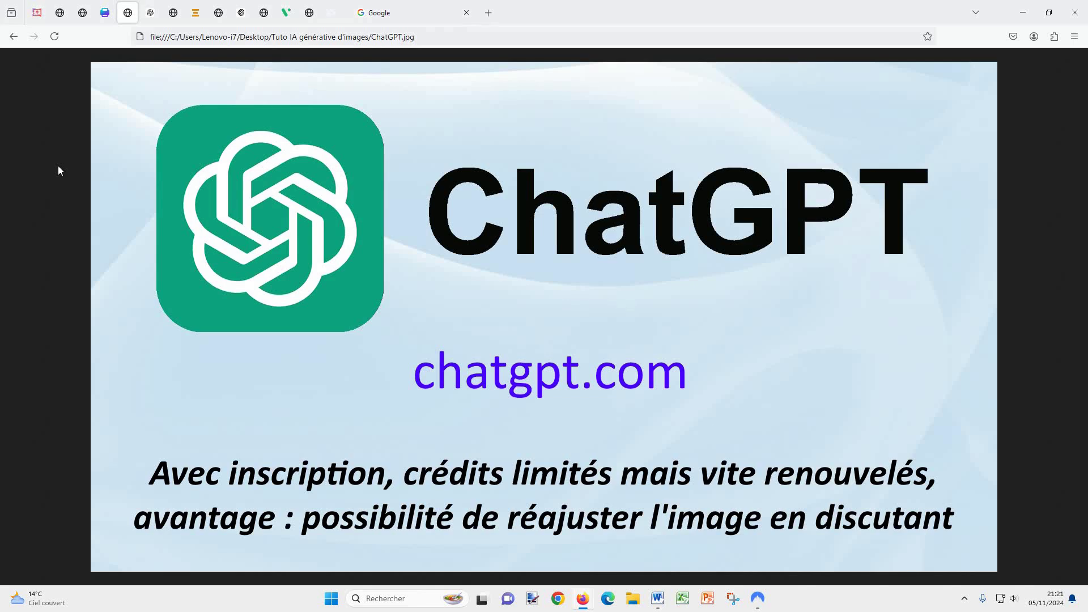
pyautogui.click(151, 12)
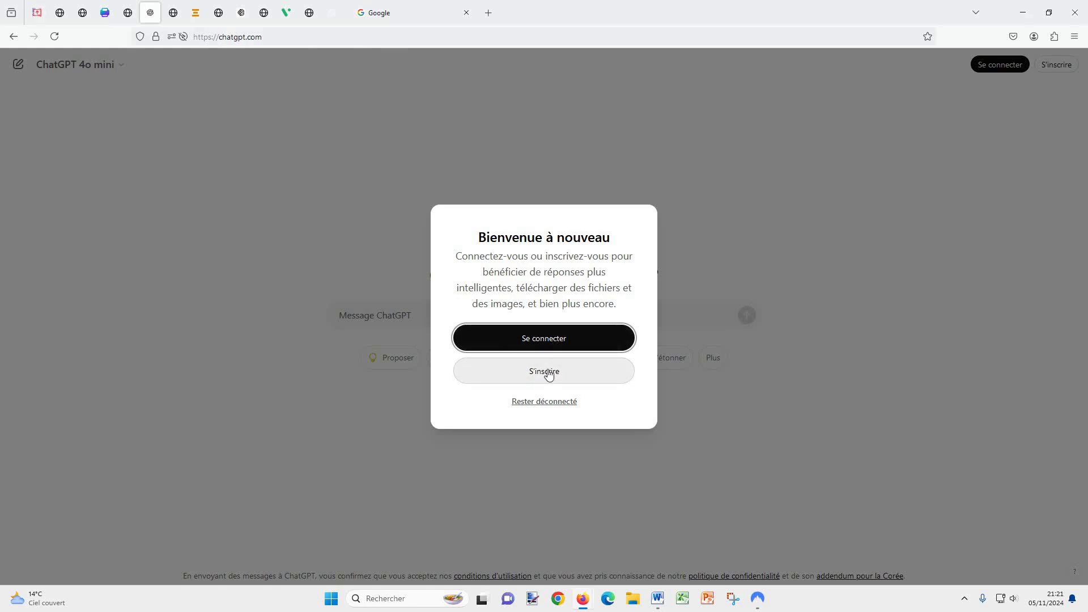
pyautogui.click(554, 344)
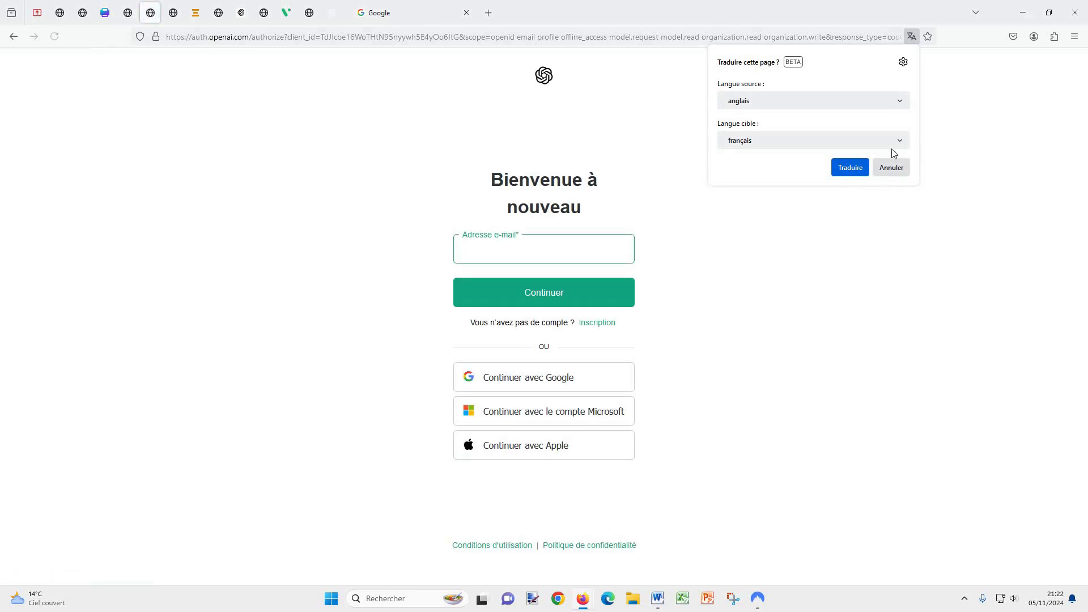
pyautogui.click(888, 177)
pyautogui.click(557, 379)
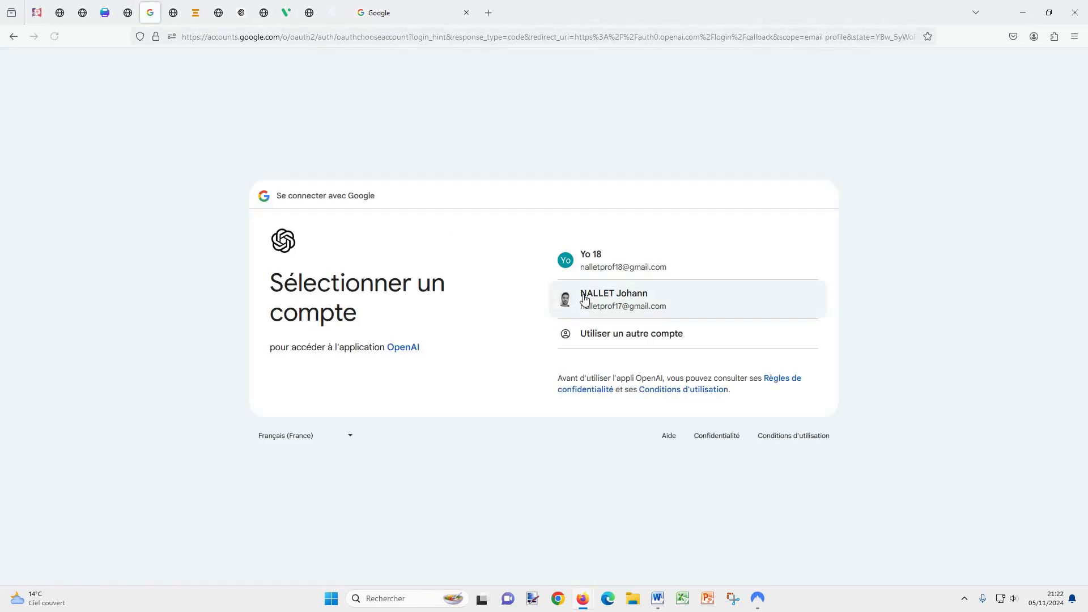
pyautogui.click(577, 296)
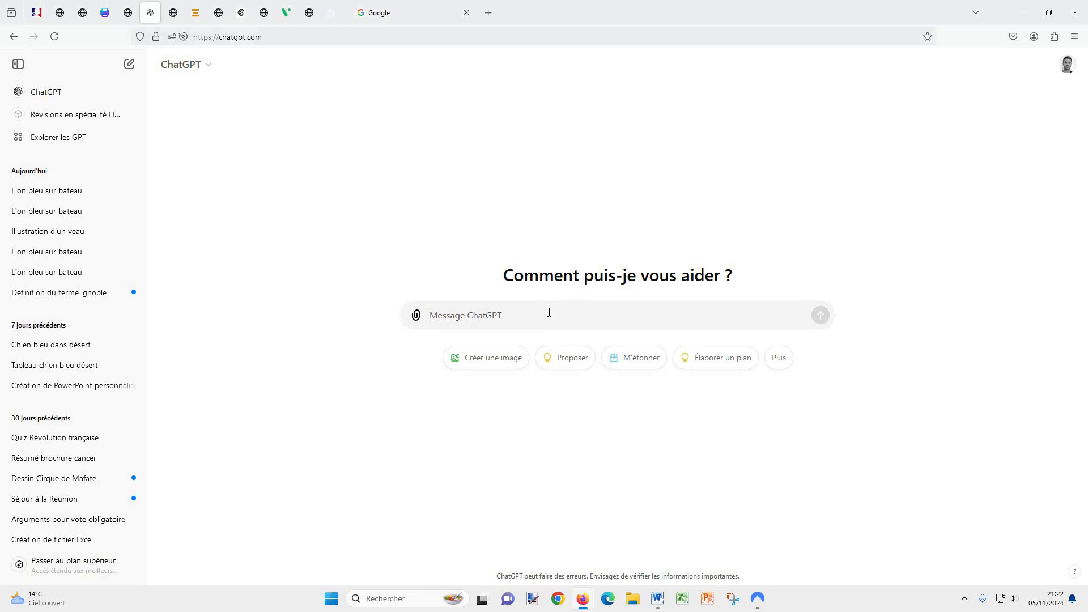
# Step: Request "Une illustration avec" followed by the same French prompt: blue lion on a boat, stormy grey sky, orange fish in the sea, manga style
pyautogui.write('Un')
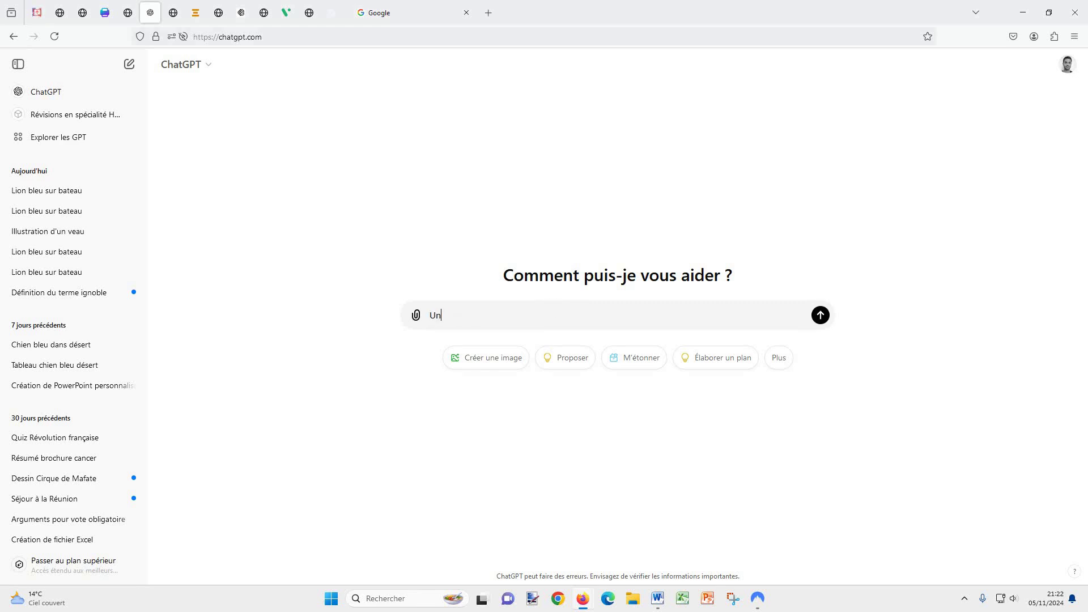
pyautogui.write('e illustration avec')
pyautogui.write('Un lion bleu sur un bateau. En arrière-plan, le ciel est orageux et gris. Dans la mer on aperçoit des poissons orange. En style manga.')
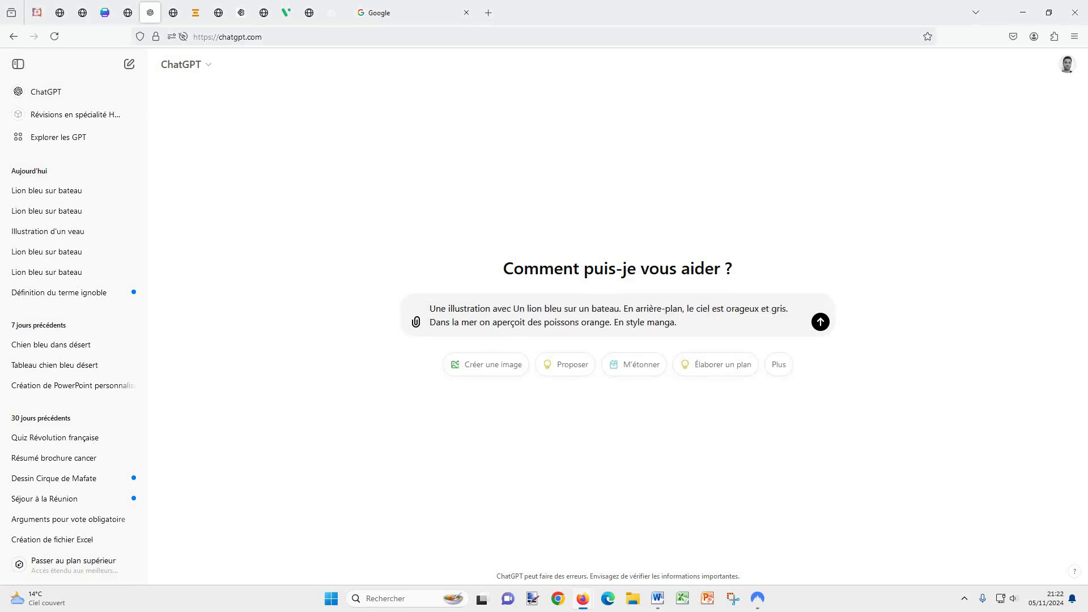
pyautogui.click(821, 323)
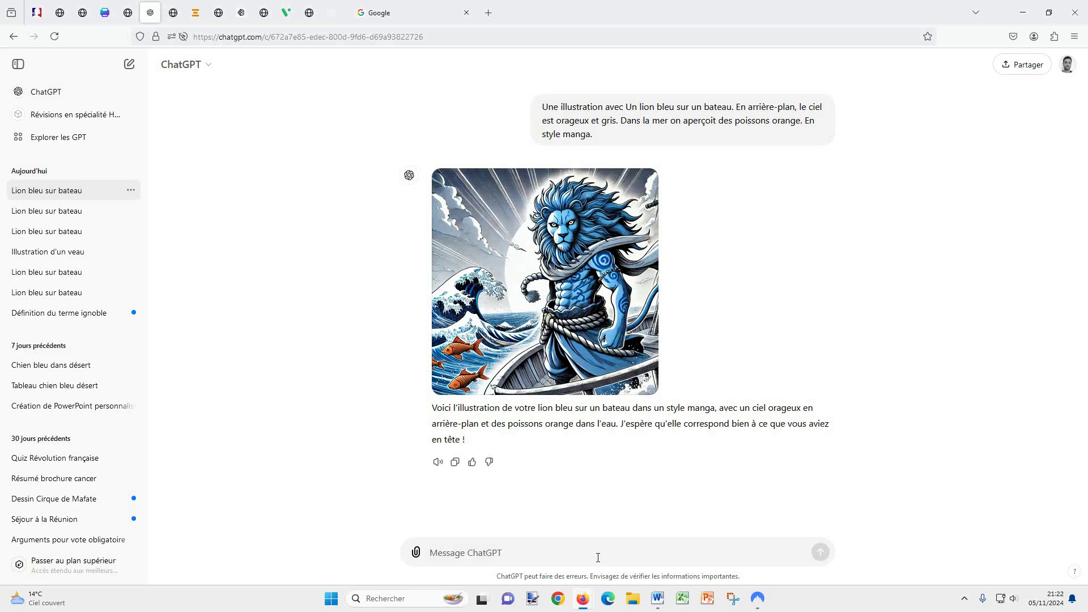
# Step: Ask for a change to the generated illustration with the message "Peux-tu rajouter une lune en arrière-plan ?"
pyautogui.write('Peux-tu rajouter une lune en arr')
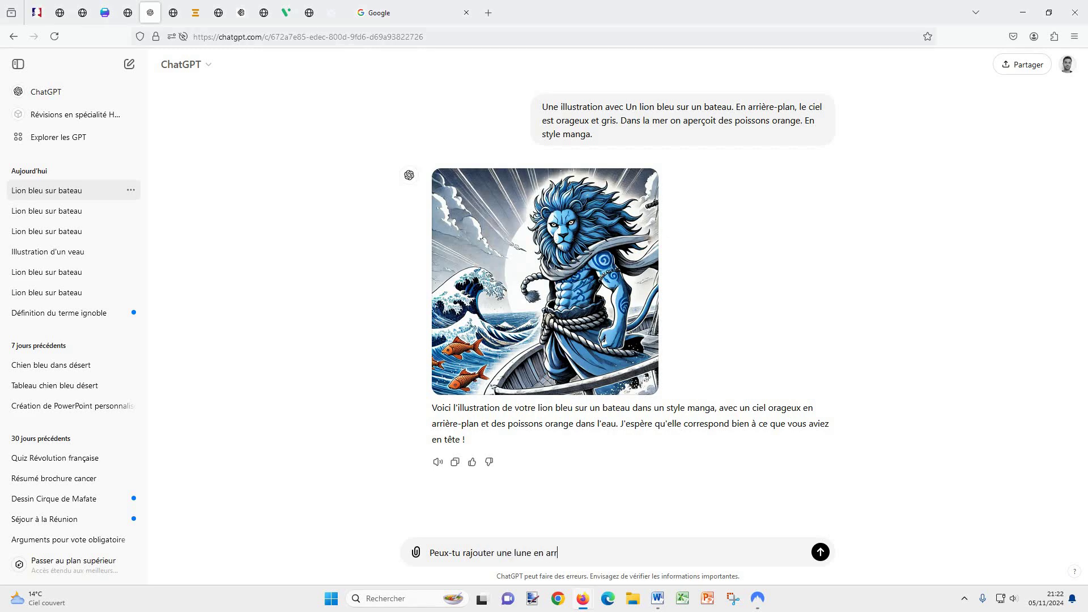
pyautogui.write('e-plan ?')
pyautogui.click(820, 555)
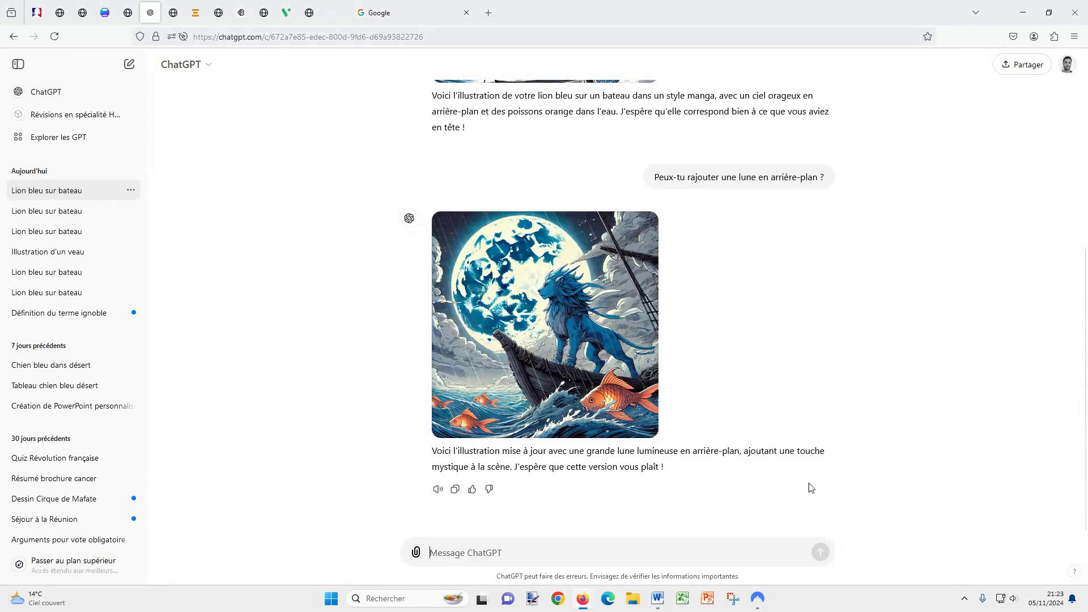
# Step: Switch to Deep Dream Generator, open its free AI image generator and paste the French blue lion description as the text prompt
pyautogui.click(175, 21)
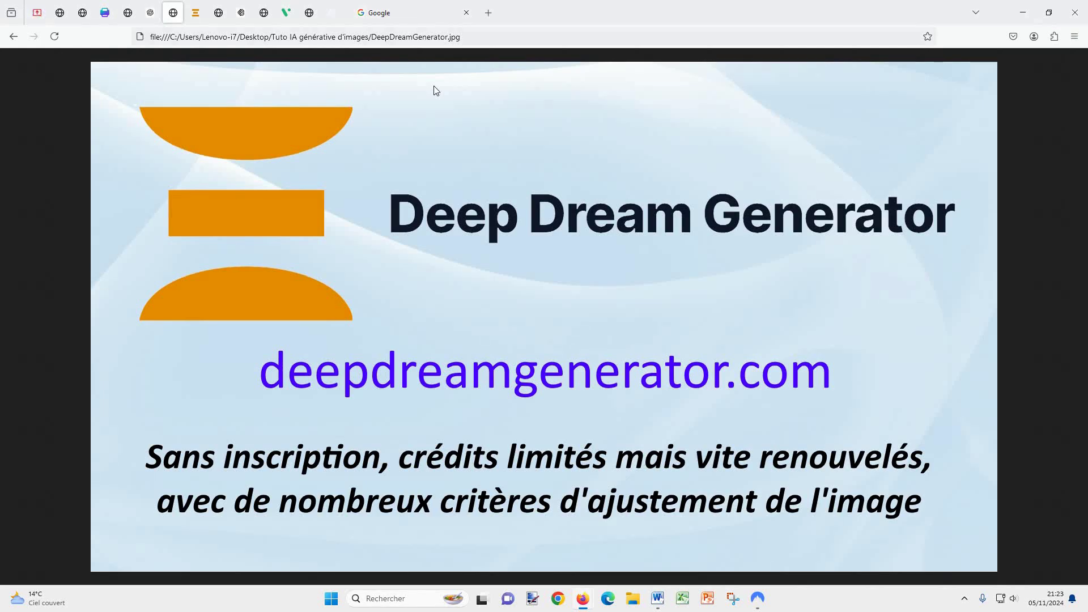
pyautogui.click(195, 12)
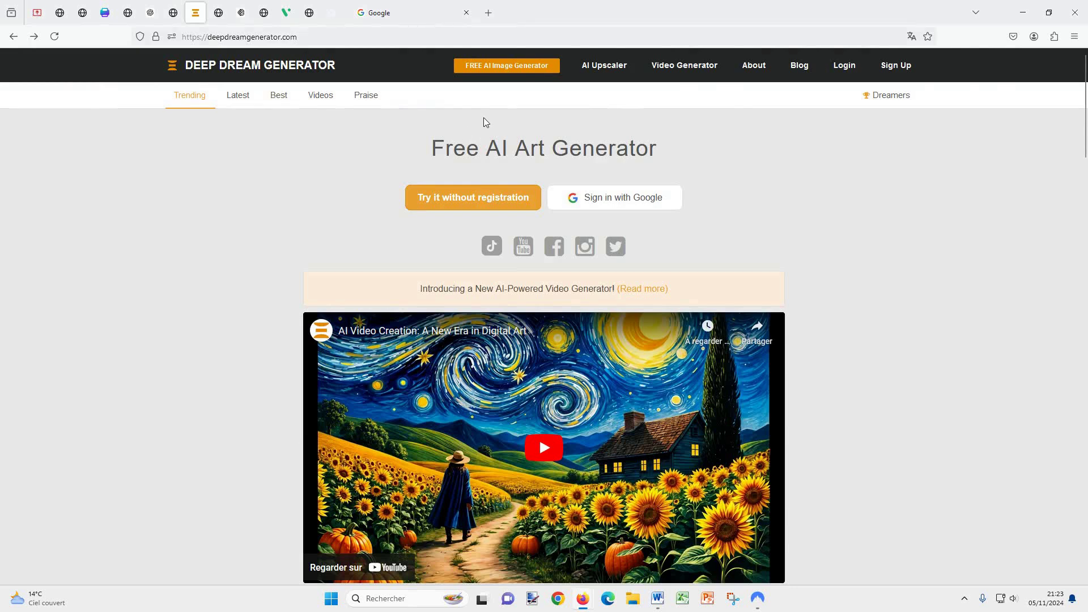
pyautogui.click(505, 69)
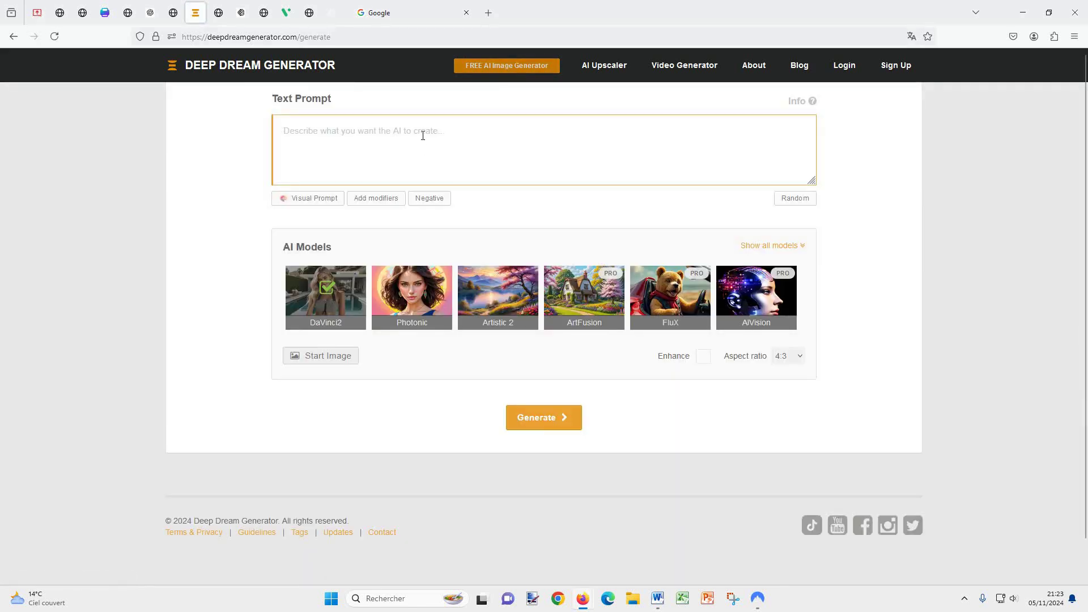
pyautogui.rightClick(423, 136)
pyautogui.click(455, 216)
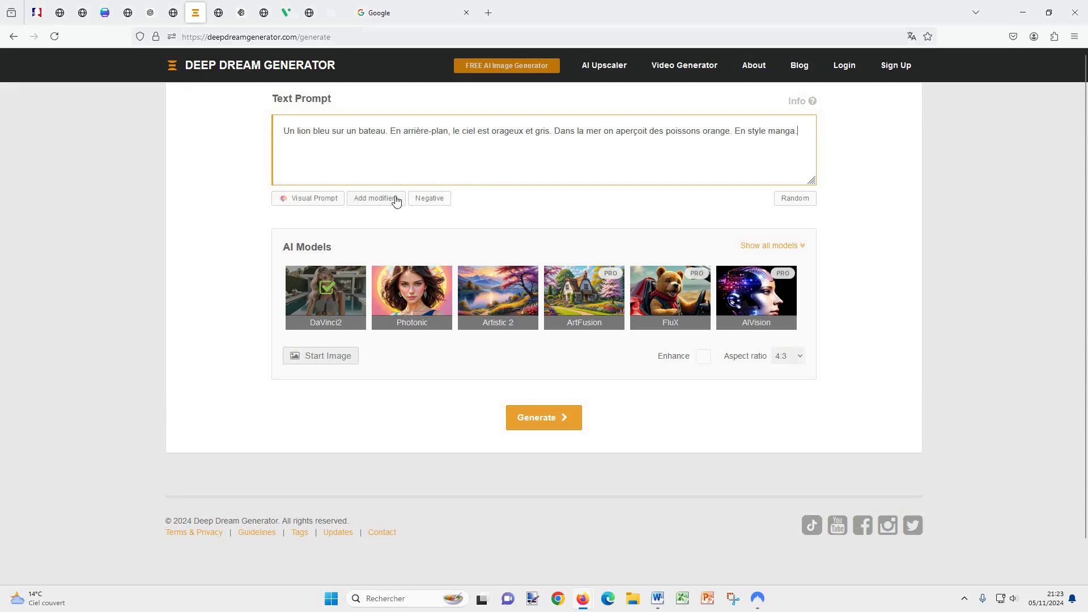
# Step: Open the list of prompt modifiers and translate the page from English into French
pyautogui.click(378, 200)
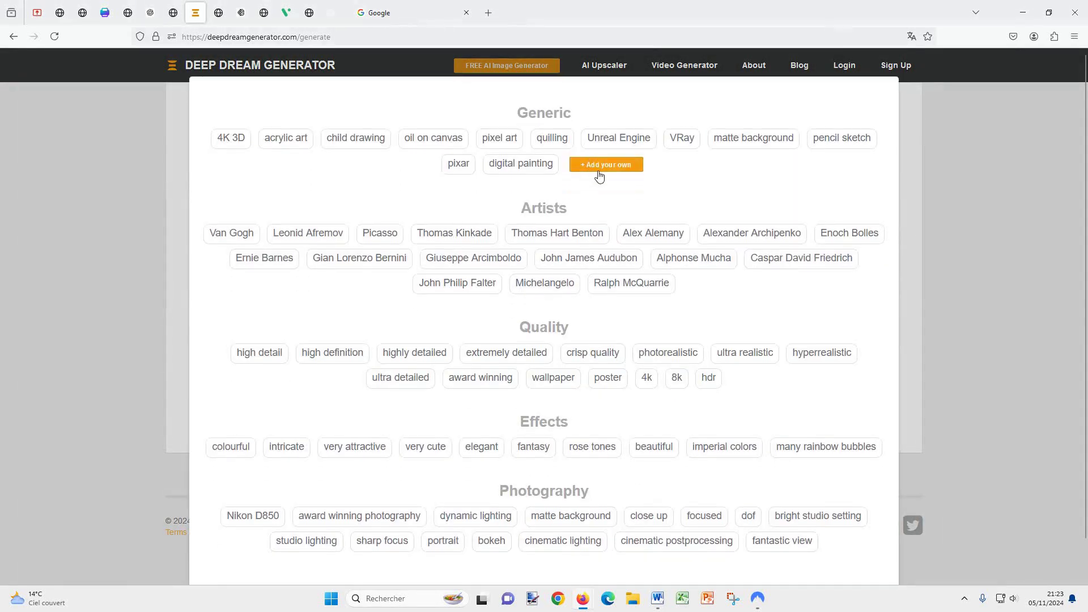
pyautogui.click(1074, 37)
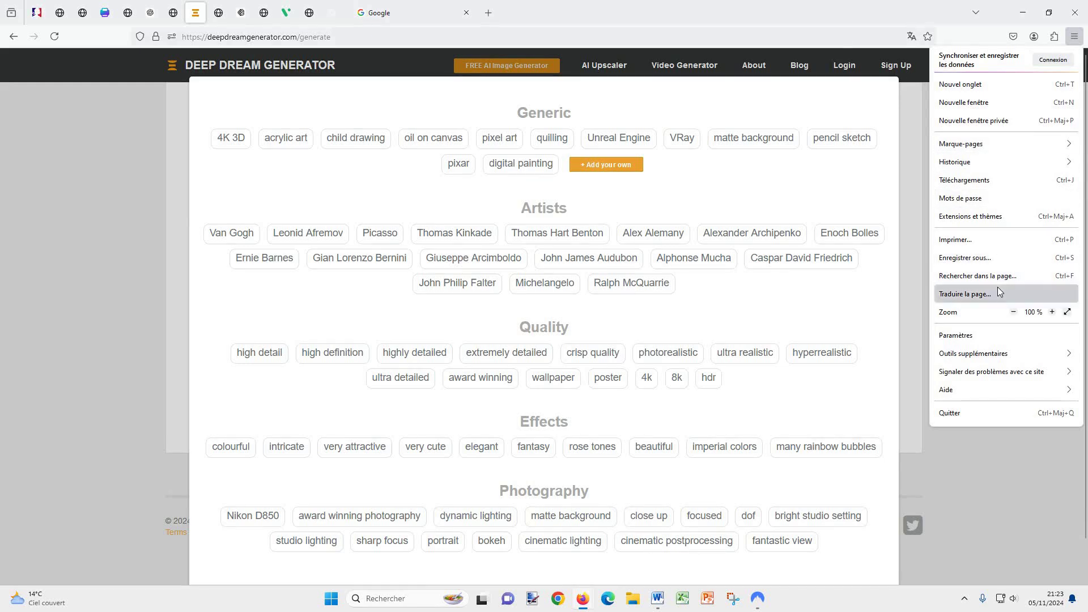
pyautogui.click(998, 290)
pyautogui.click(1013, 168)
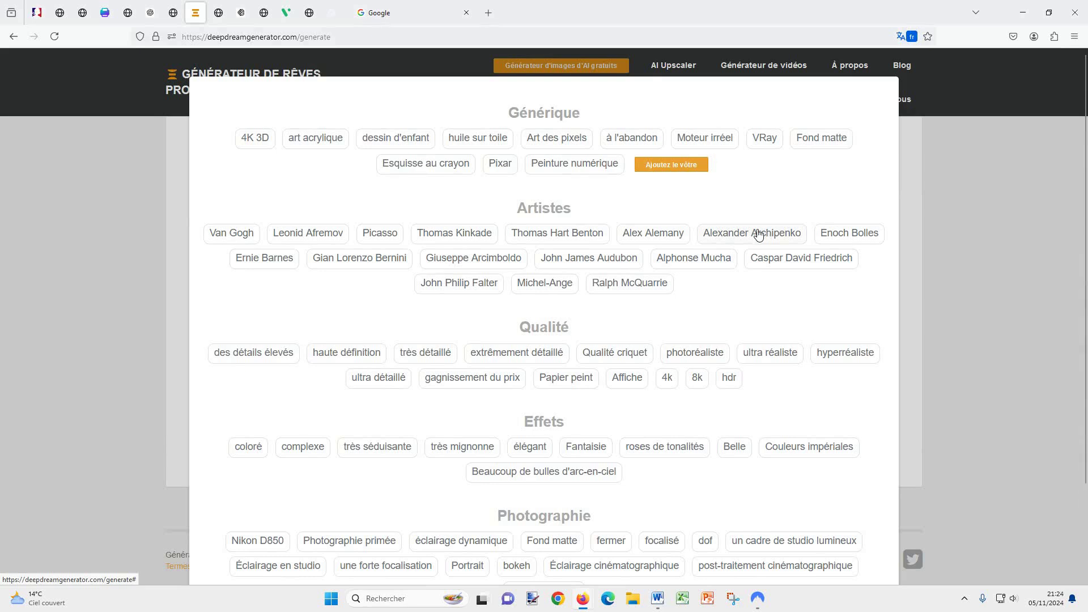
# Step: Add the photography modifier "Fond matte" and the effect modifier "élégant" to the prompt, and close the modifier list
pyautogui.scroll(-2, 340, 470)
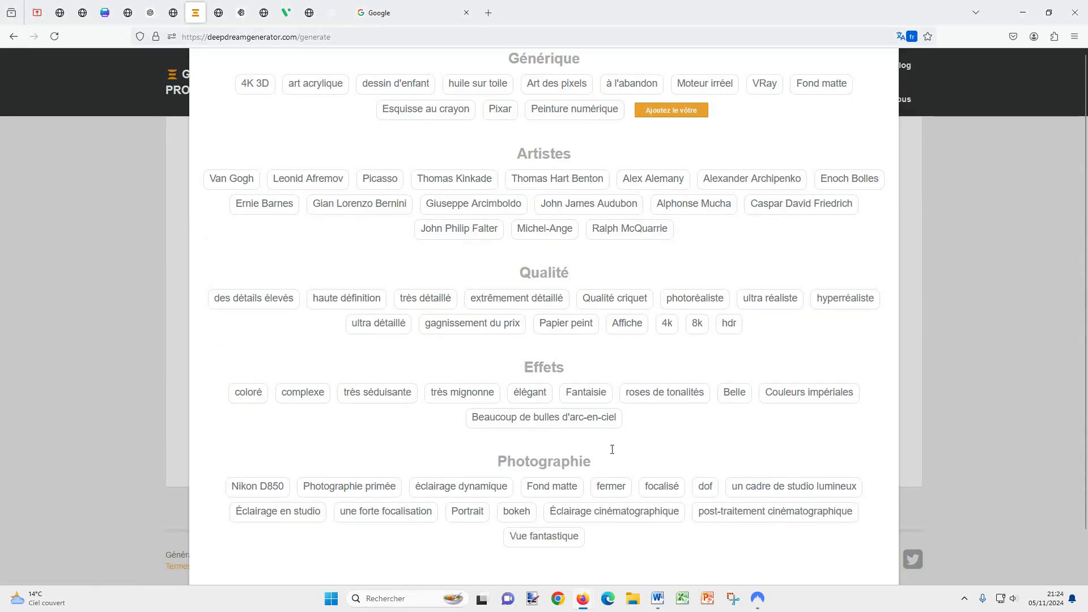
pyautogui.click(568, 489)
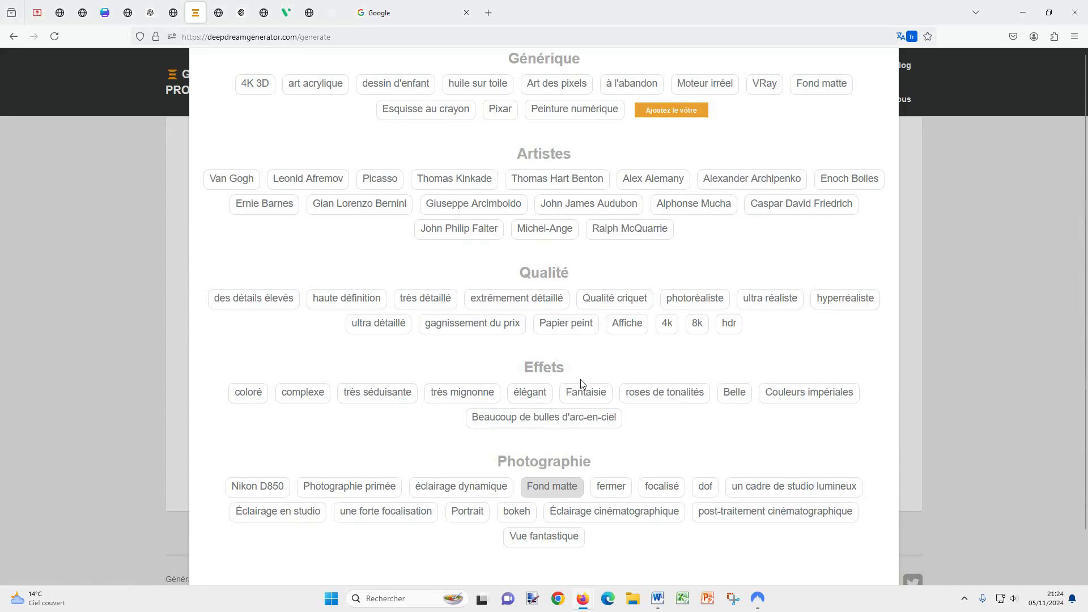
pyautogui.click(538, 396)
pyautogui.scroll(-2, 604, 453)
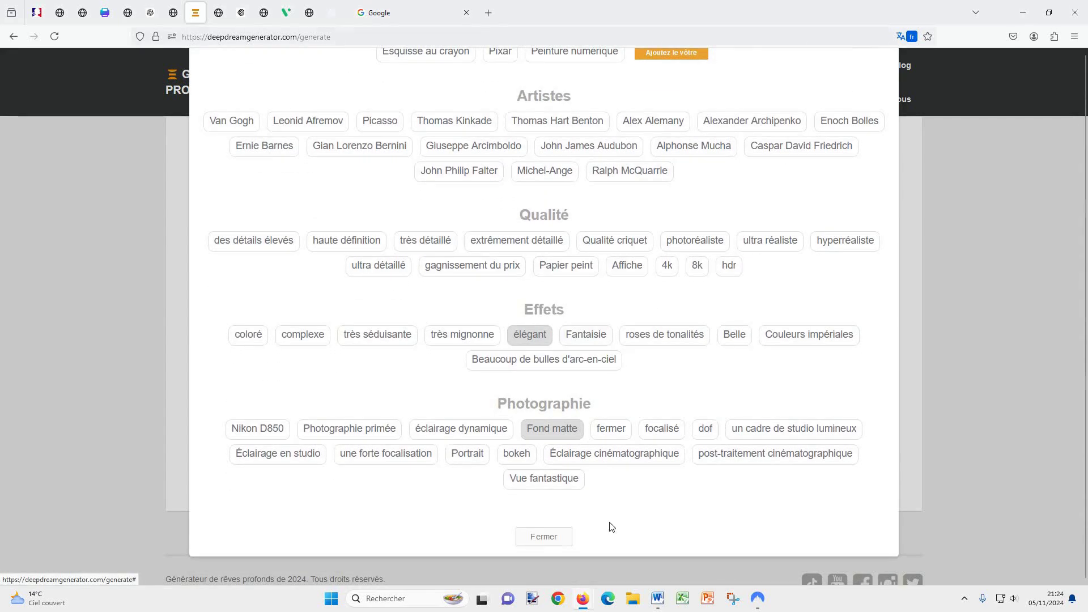
pyautogui.click(552, 537)
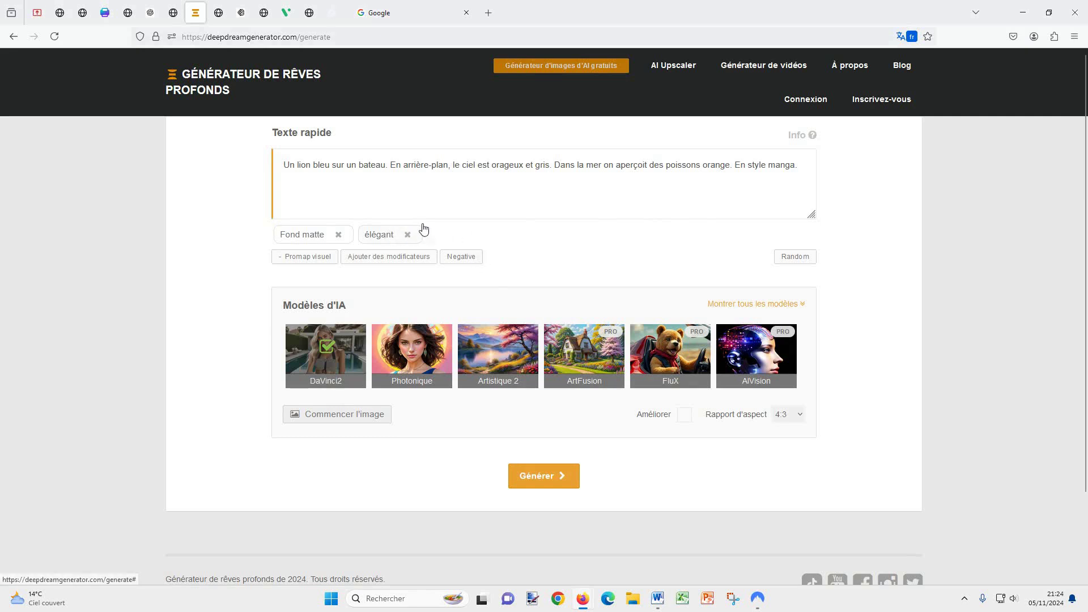
# Step: Add the negative prompt "Pas d'éclairs dans le ciel" and generate the image with the DaVinci2 model
pyautogui.click(459, 261)
pyautogui.click(438, 276)
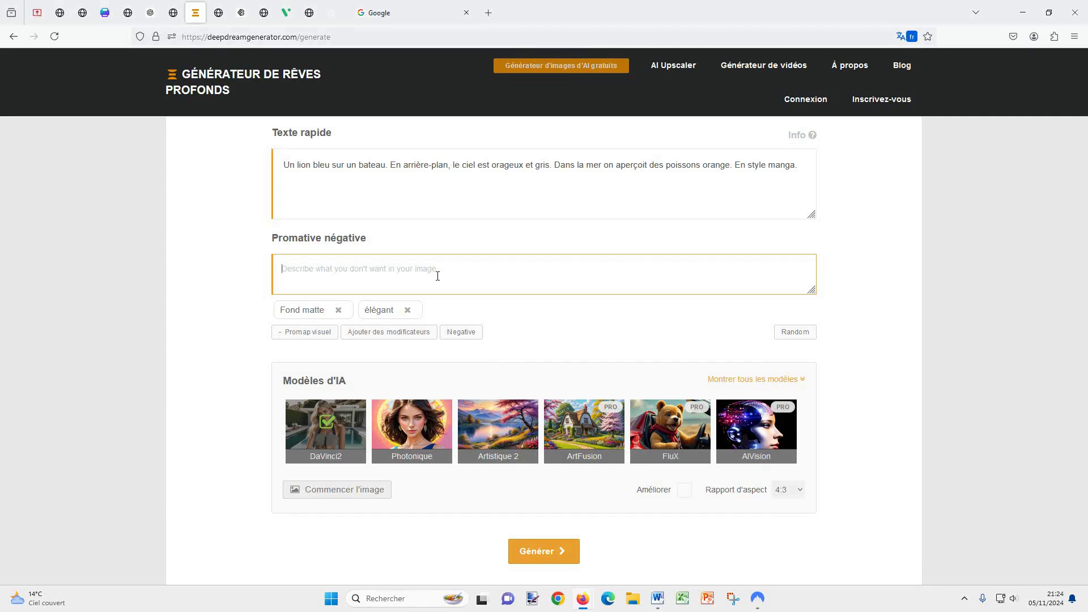
pyautogui.write("Pas d'éclairs dans le ciel")
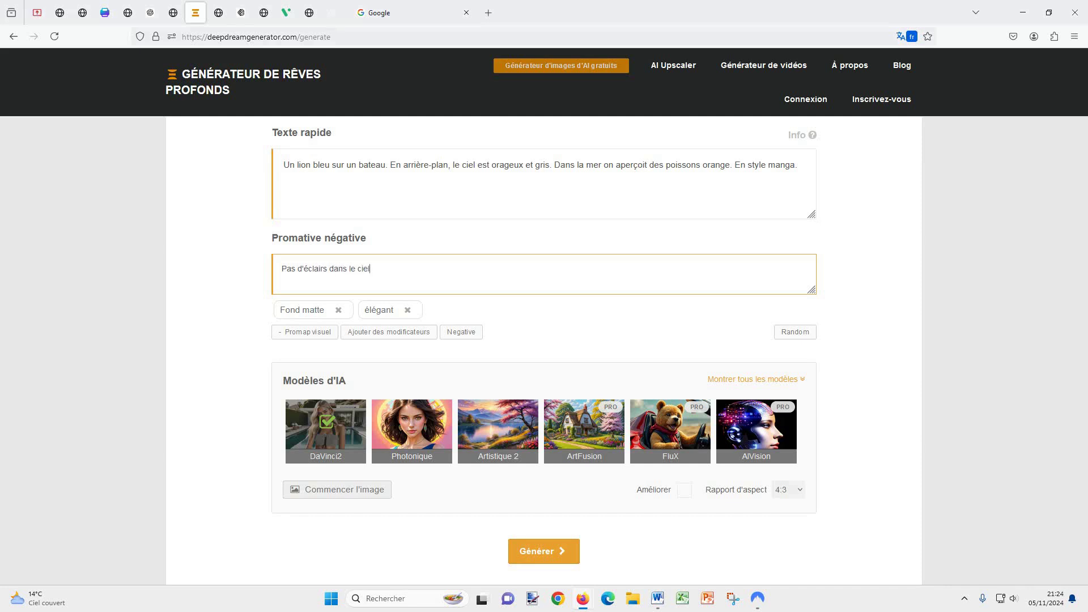
pyautogui.click(532, 555)
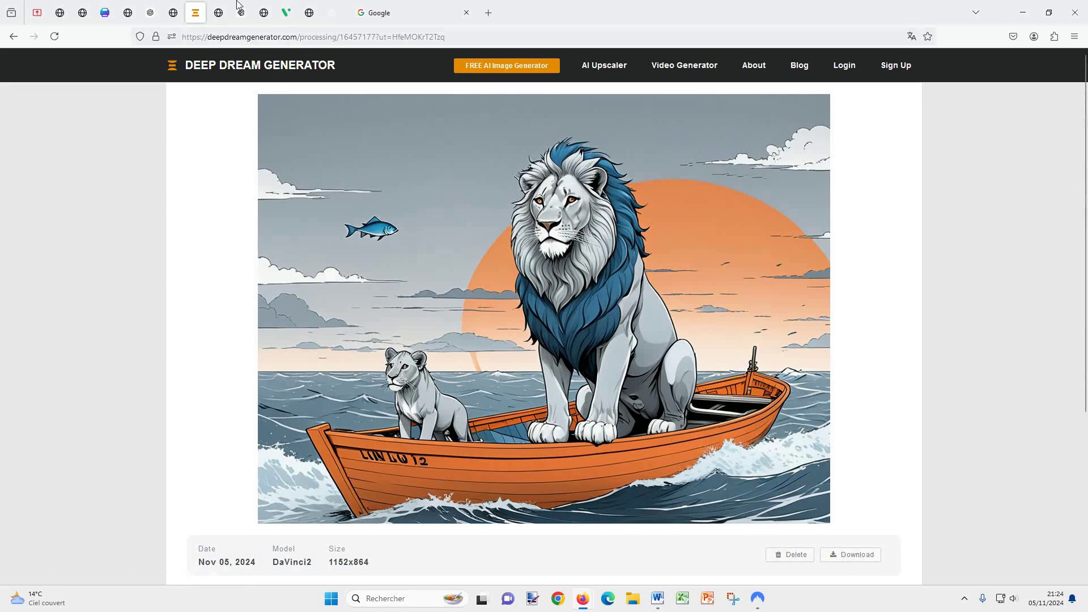
# Step: Switch to Ideogram and sign in with a Google account
pyautogui.click(218, 13)
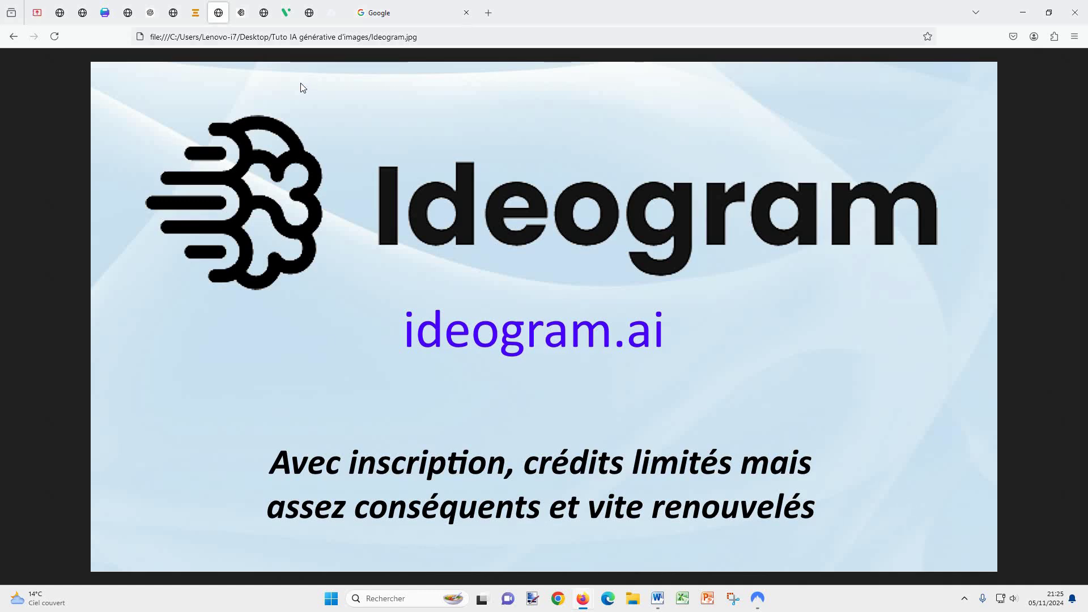
pyautogui.click(241, 12)
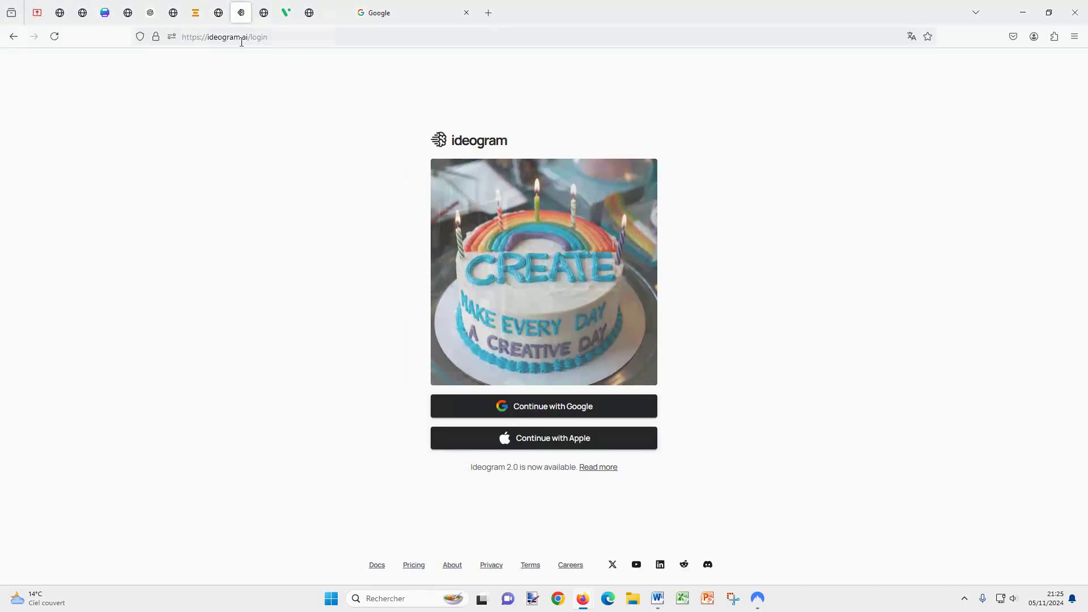
pyautogui.click(559, 407)
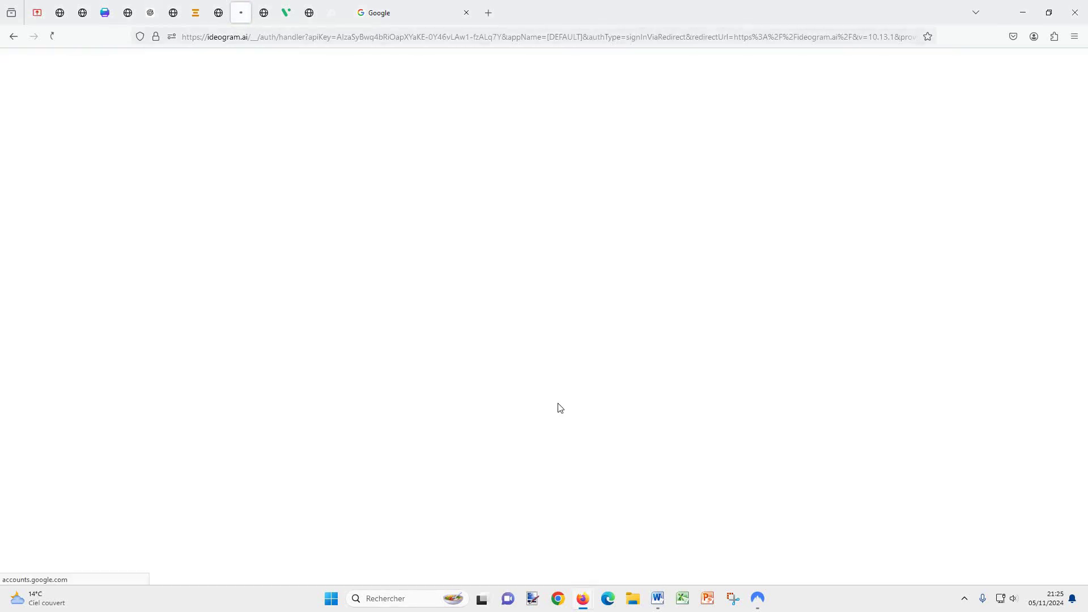
pyautogui.click(604, 315)
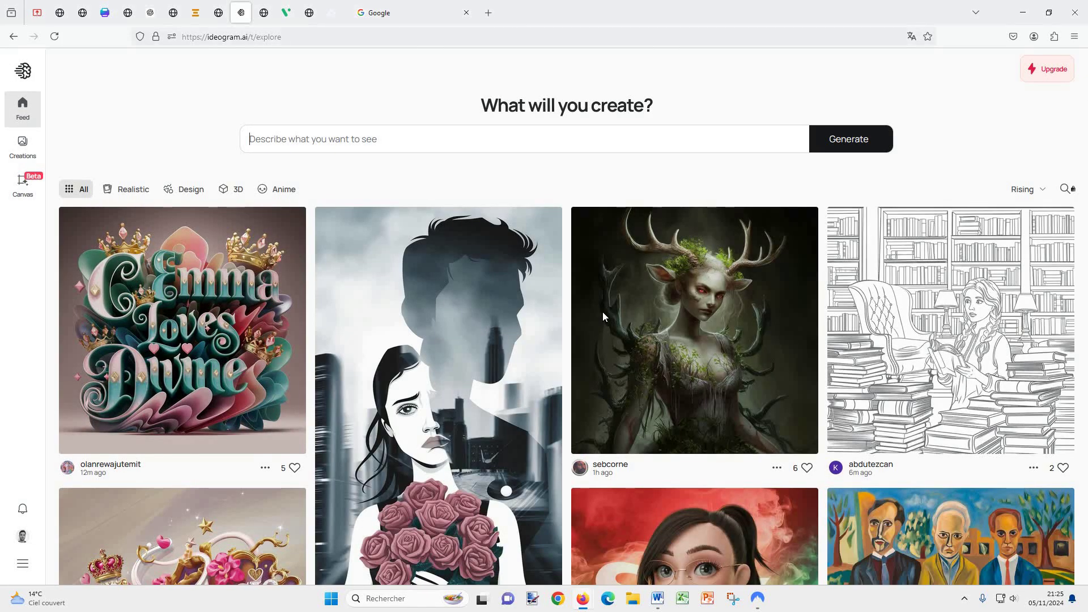
# Step: Paste the French manga-style blue lion description as the prompt, generate the images and open the first result
pyautogui.rightClick(535, 140)
pyautogui.click(568, 224)
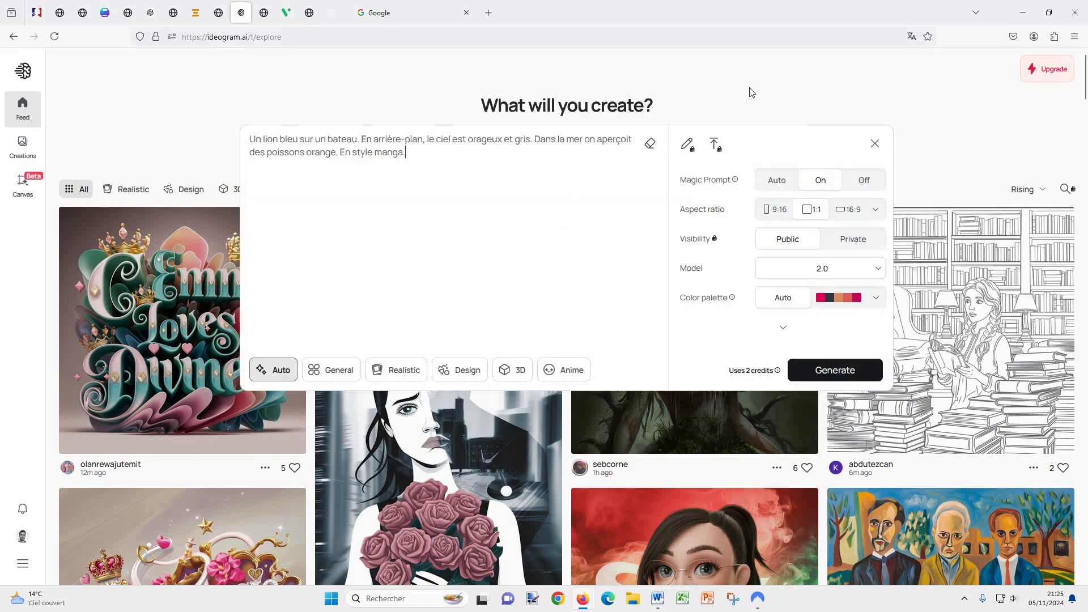
pyautogui.click(775, 83)
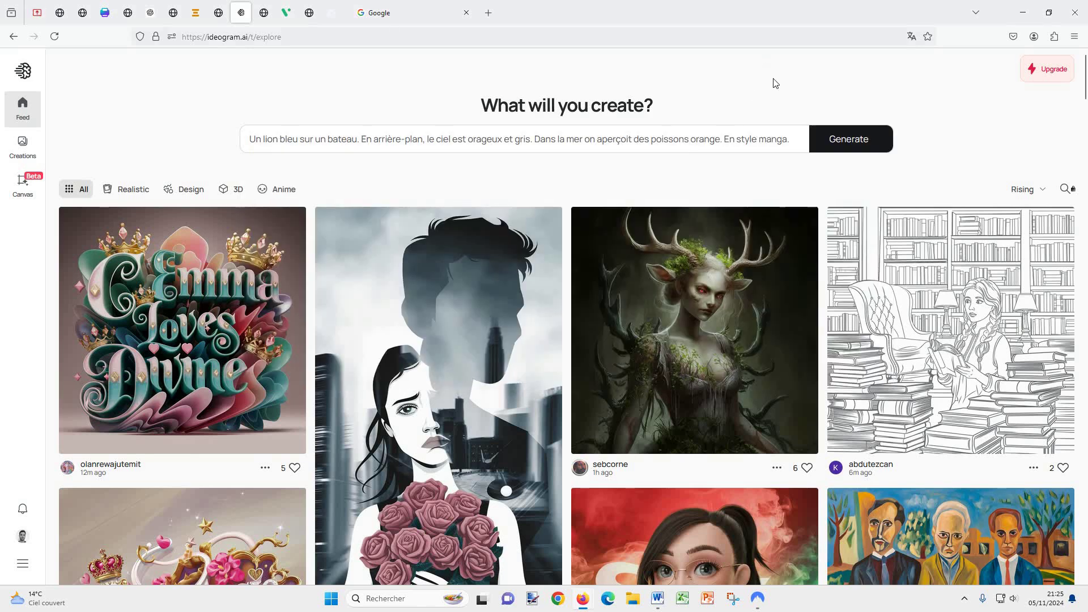
pyautogui.click(860, 139)
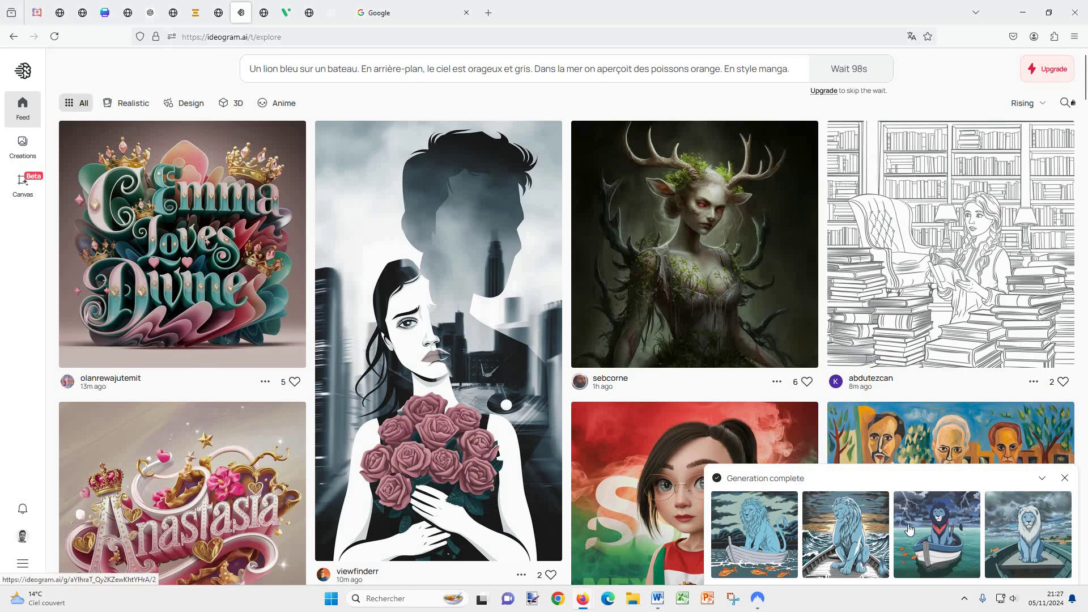
pyautogui.click(785, 529)
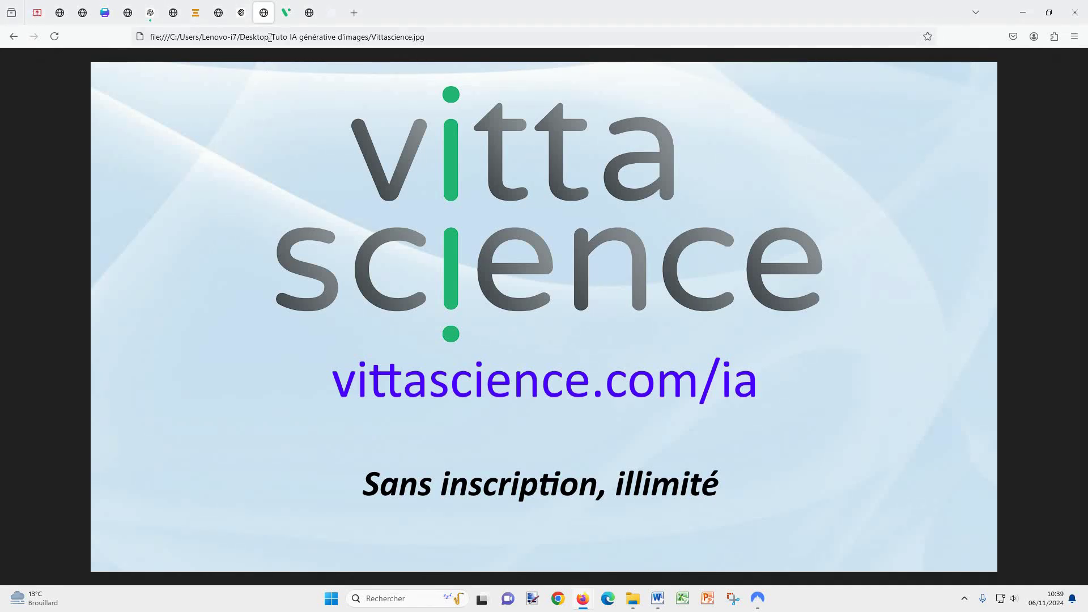
# Step: Switch to the Vittascience site and open its AI image generation tool, Génération Image
pyautogui.click(281, 19)
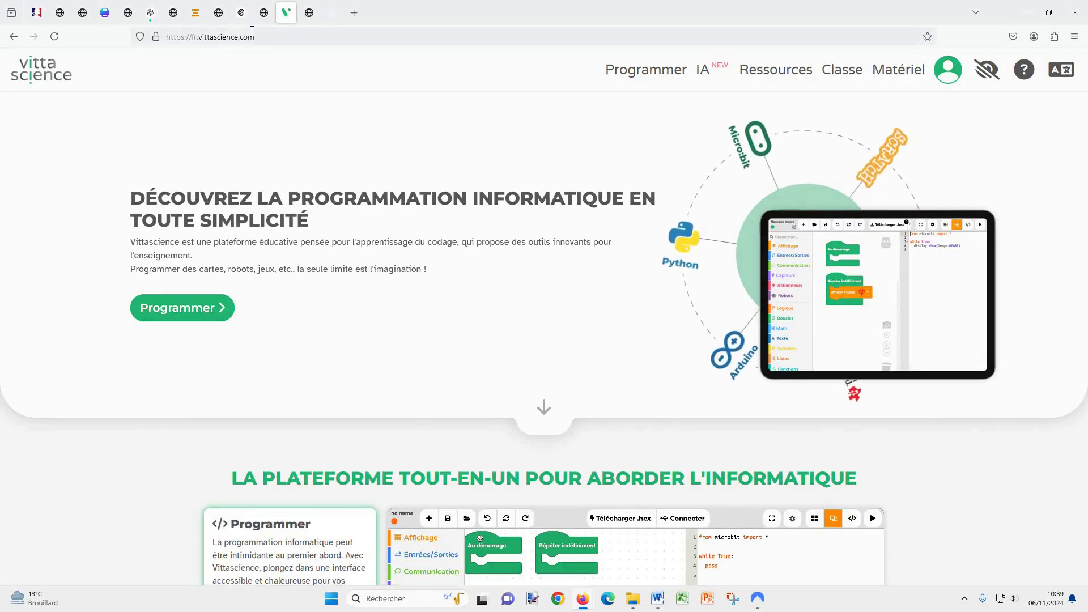
pyautogui.click(710, 72)
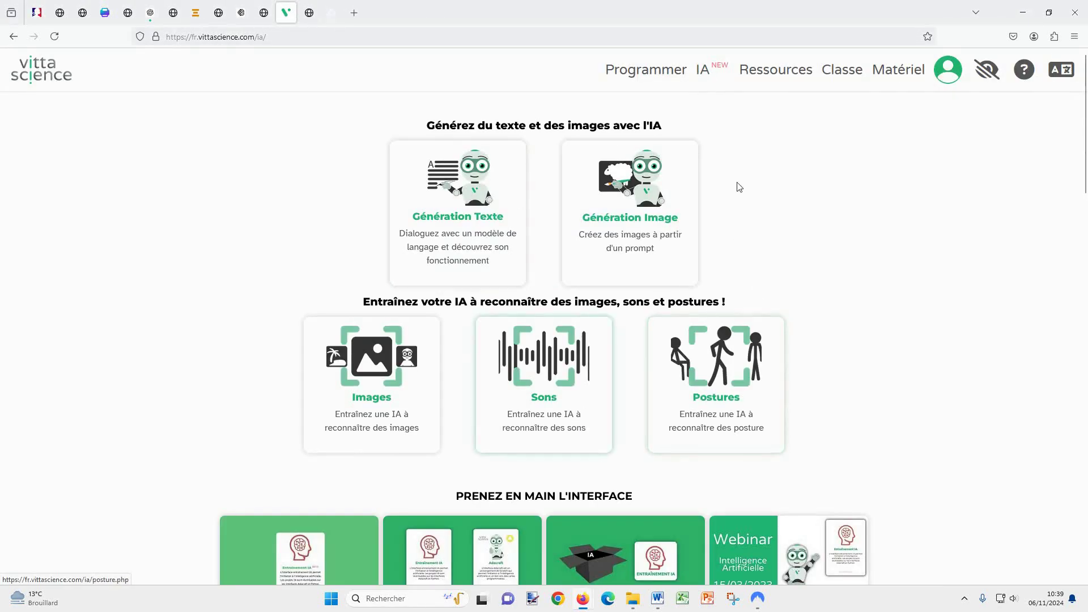
pyautogui.click(668, 196)
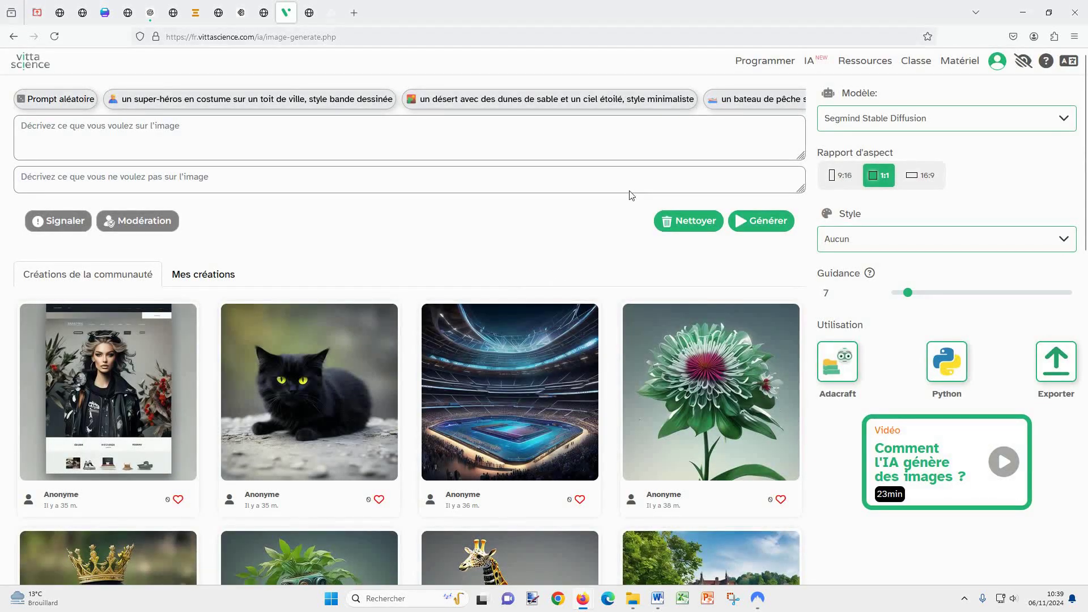
# Step: Generate an image from the prompt "un lion bleu sur un bateau" with no negative prompt, and view the generation stages
pyautogui.click(315, 141)
pyautogui.write('un lion bleu sur un bateau')
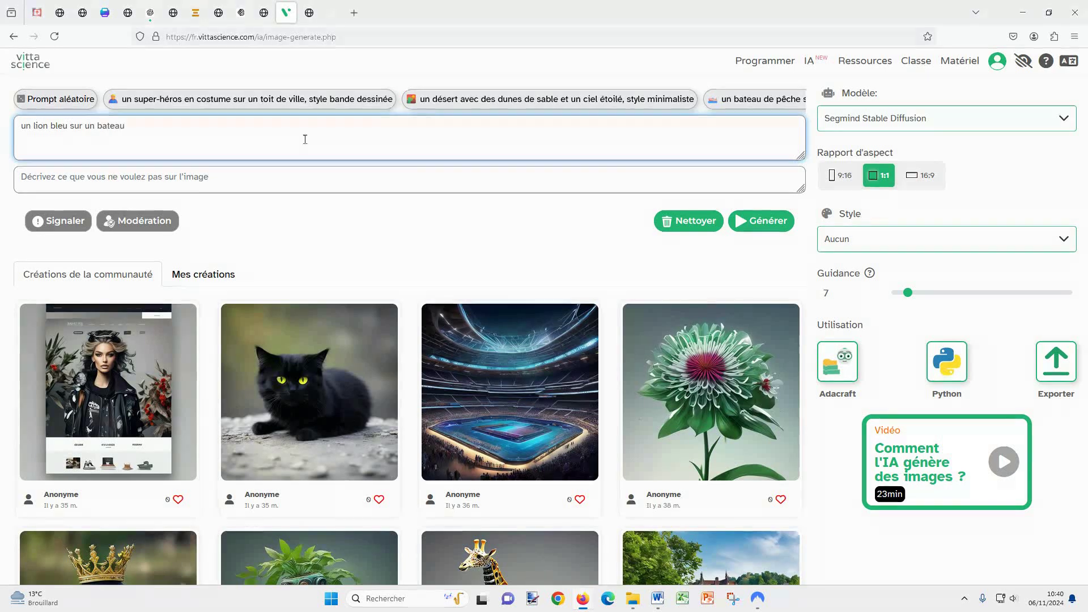
pyautogui.click(182, 179)
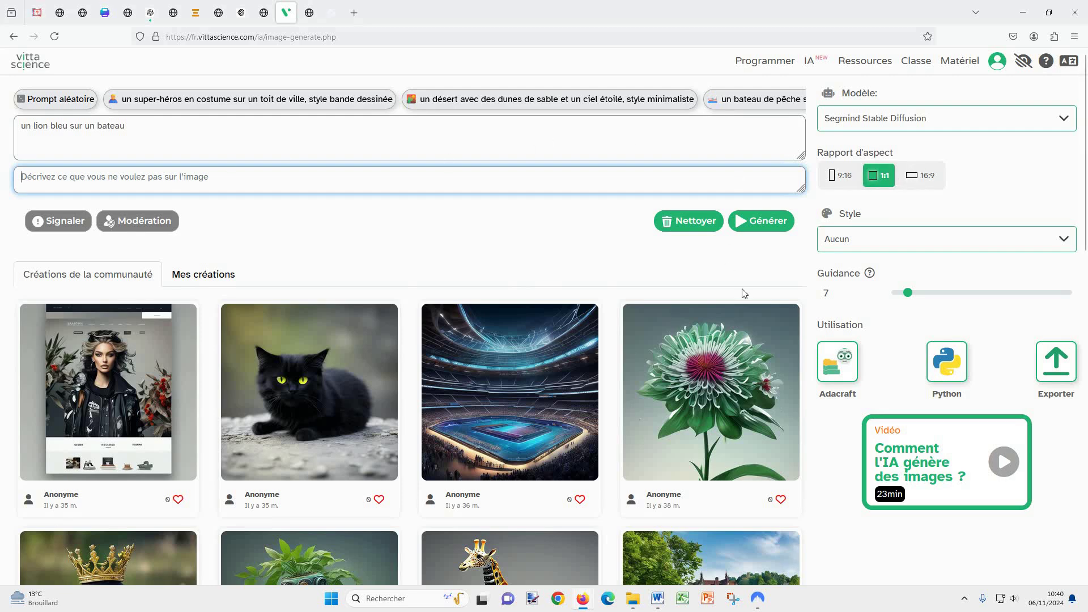
pyautogui.click(760, 222)
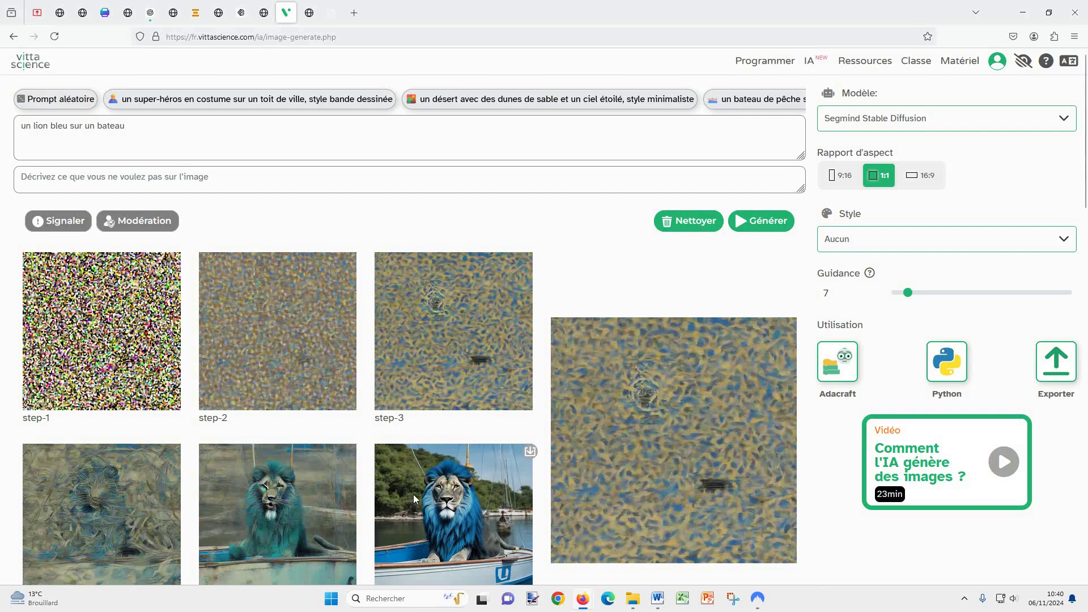
pyautogui.scroll(-3, 470, 426)
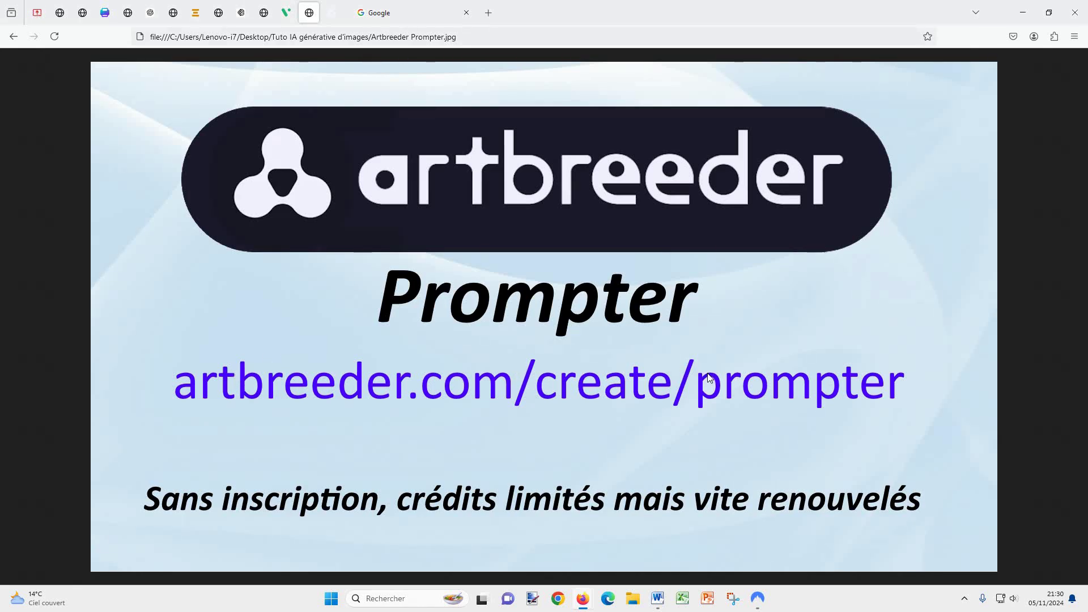
# Step: Switch to Artbreeder Prompter, replace the sample description with the French manga-style blue lion text and generate the images
pyautogui.click(334, 18)
pyautogui.click(177, 168)
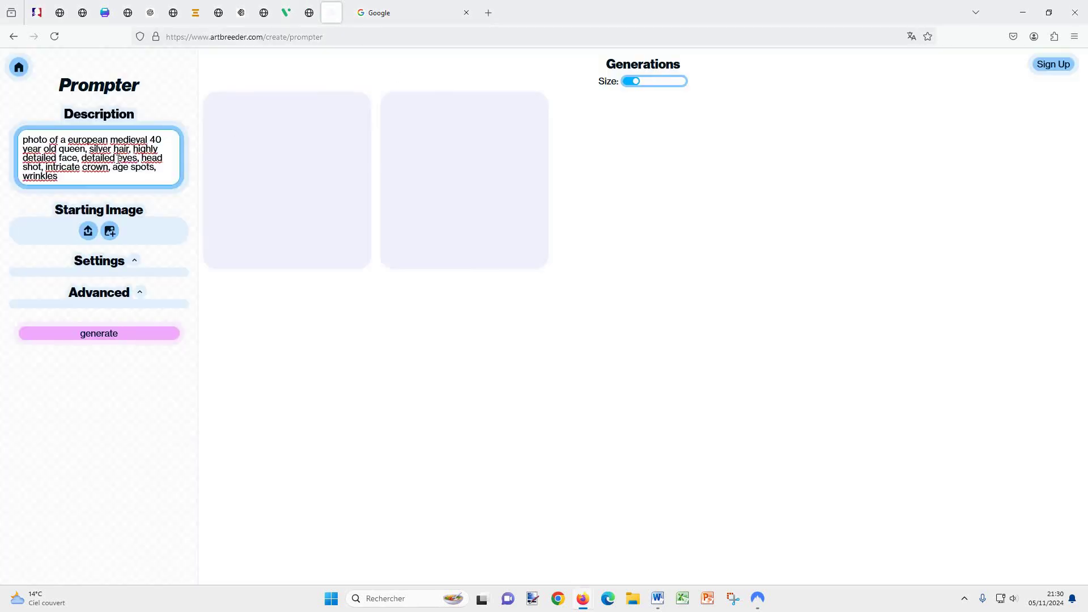
pyautogui.hotkey('ctrl', 'a')
pyautogui.rightClick(119, 160)
pyautogui.click(160, 334)
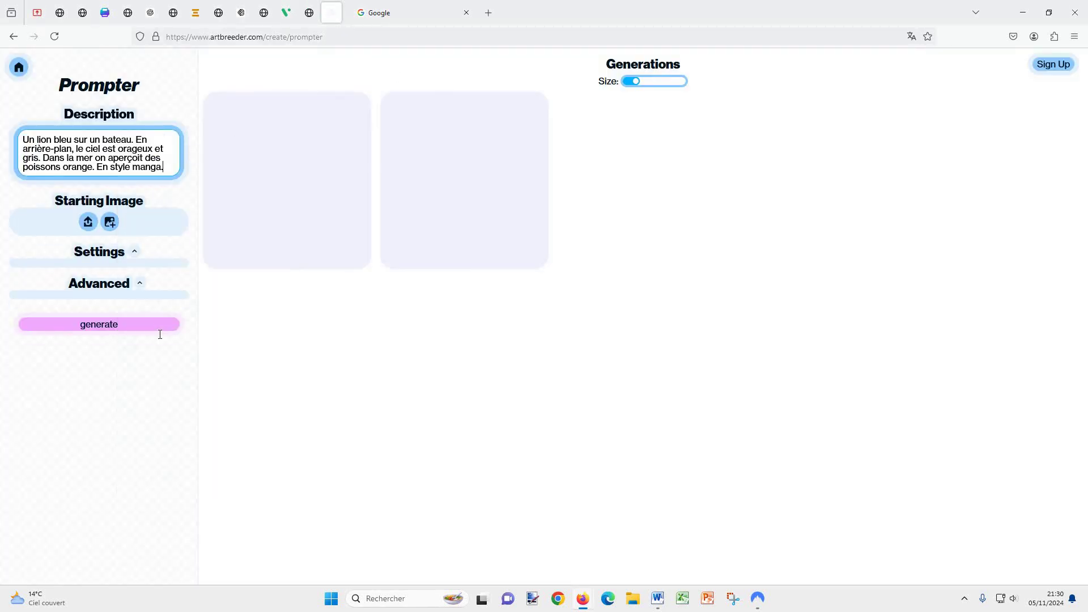
pyautogui.click(129, 324)
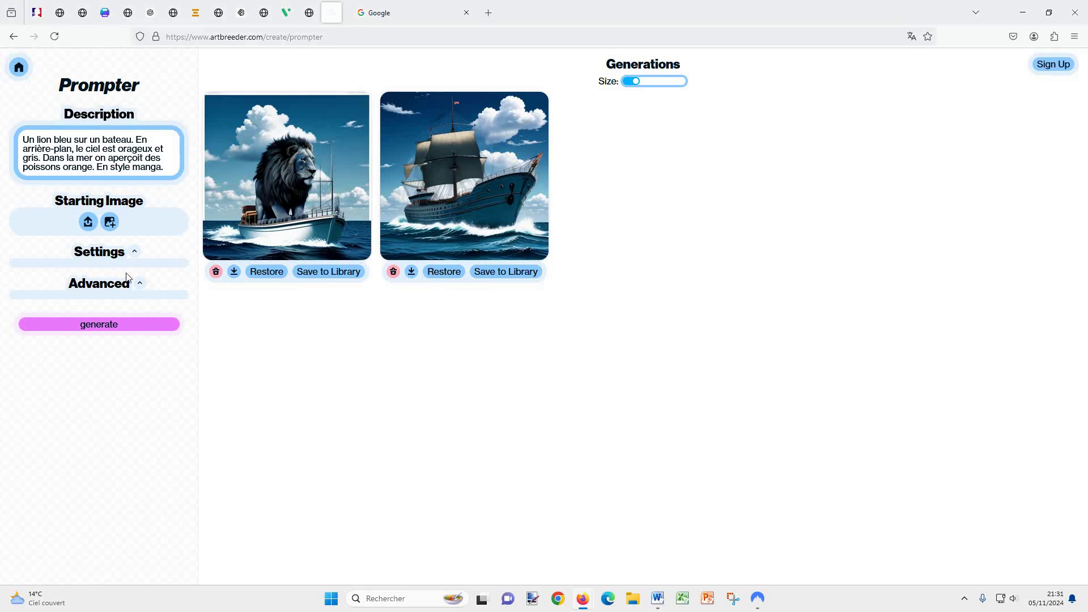
# Step: Enlarge the display of the generated images and expand the advanced options and generation settings
pyautogui.click(648, 82)
pyautogui.click(139, 285)
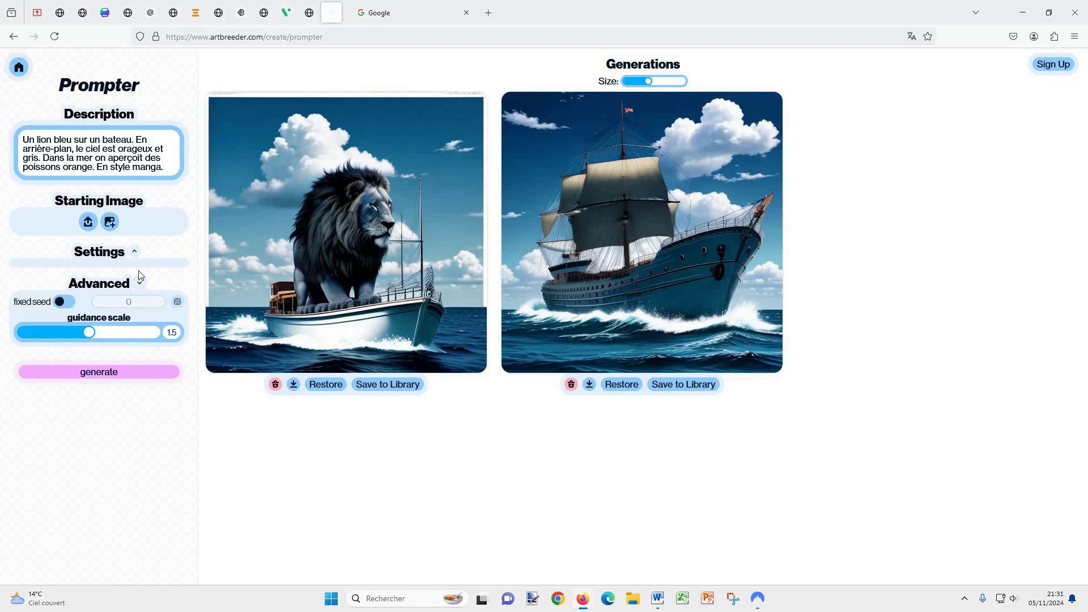
pyautogui.click(135, 251)
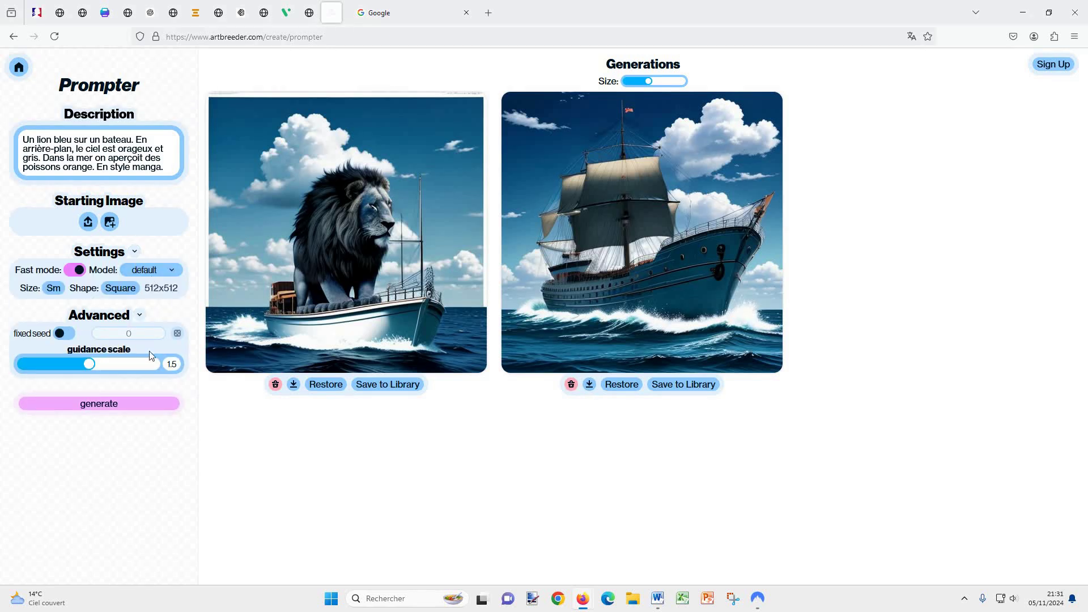